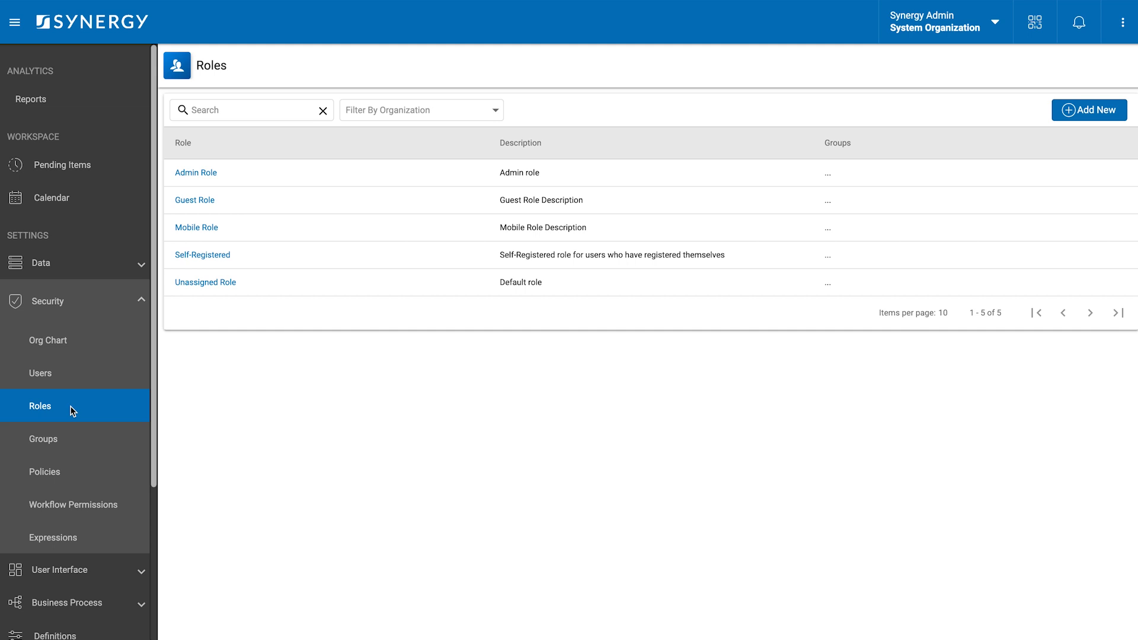
- Create a Complainant role, 'User who open complaints in the system', under System Organization and view its access rights
left_click(1075, 115)
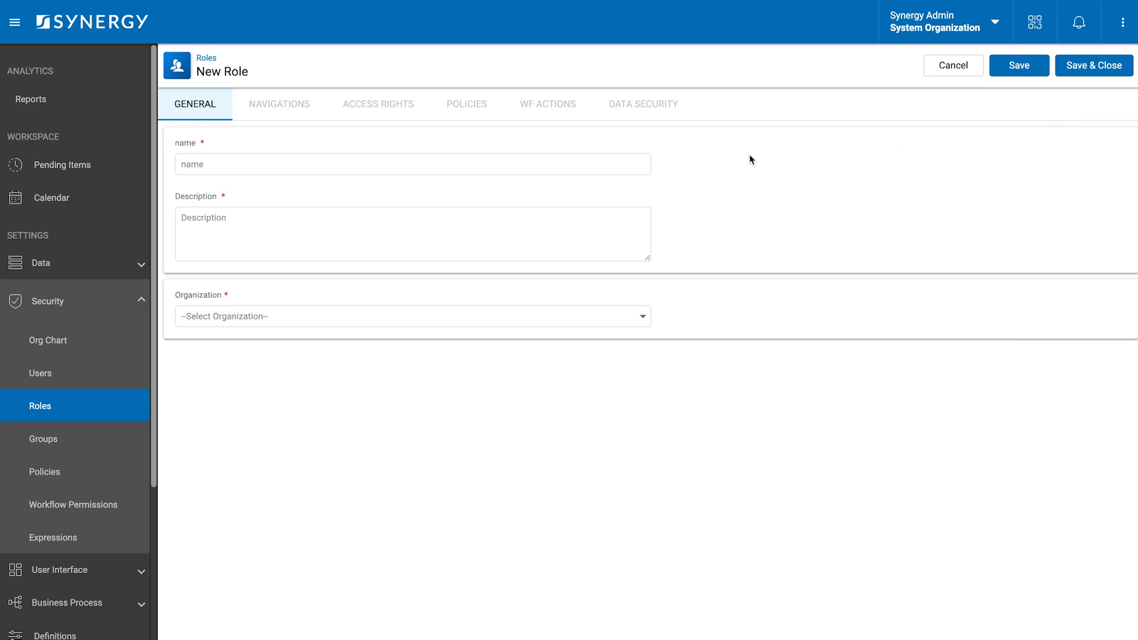
left_click(618, 165)
type("Complainant")
left_click(502, 237)
type("Us")
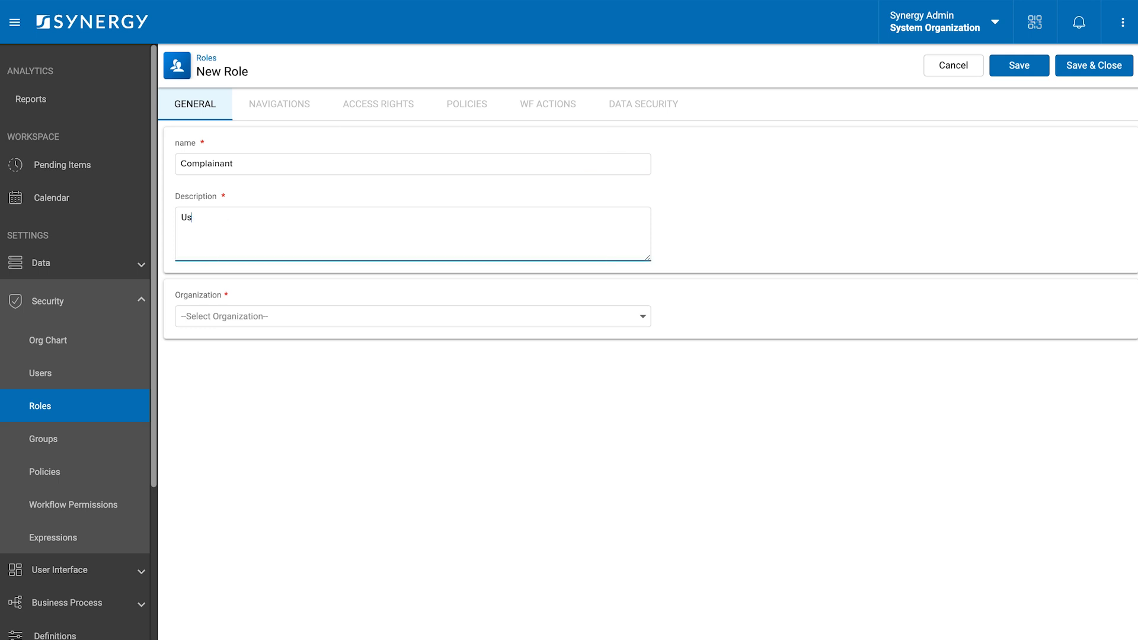
type("er who open complaints in the system")
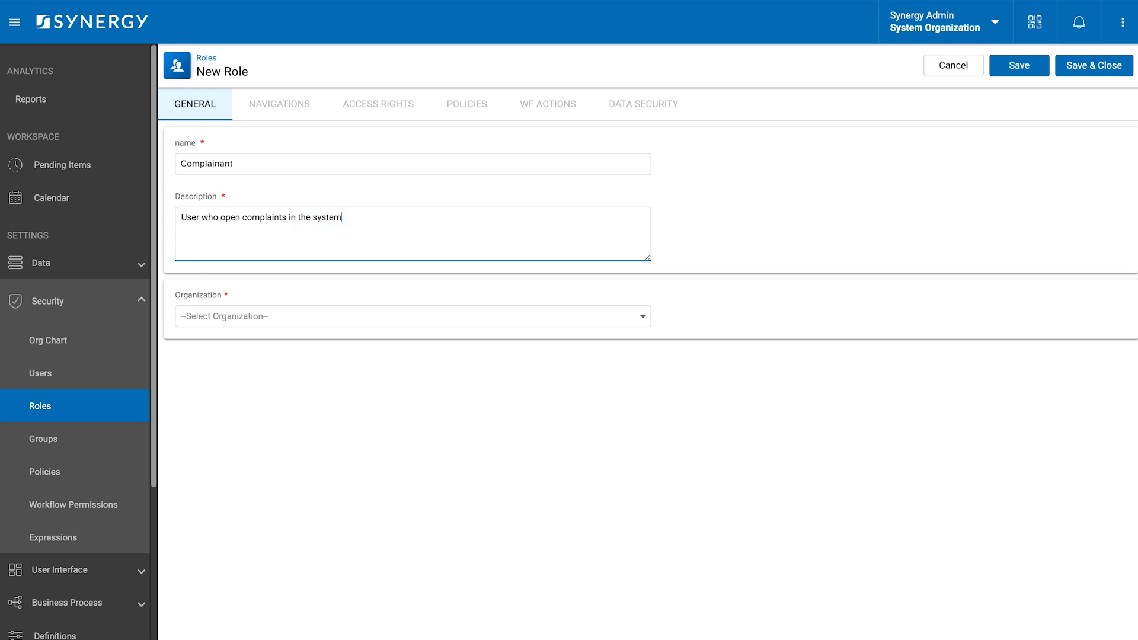
left_click(481, 315)
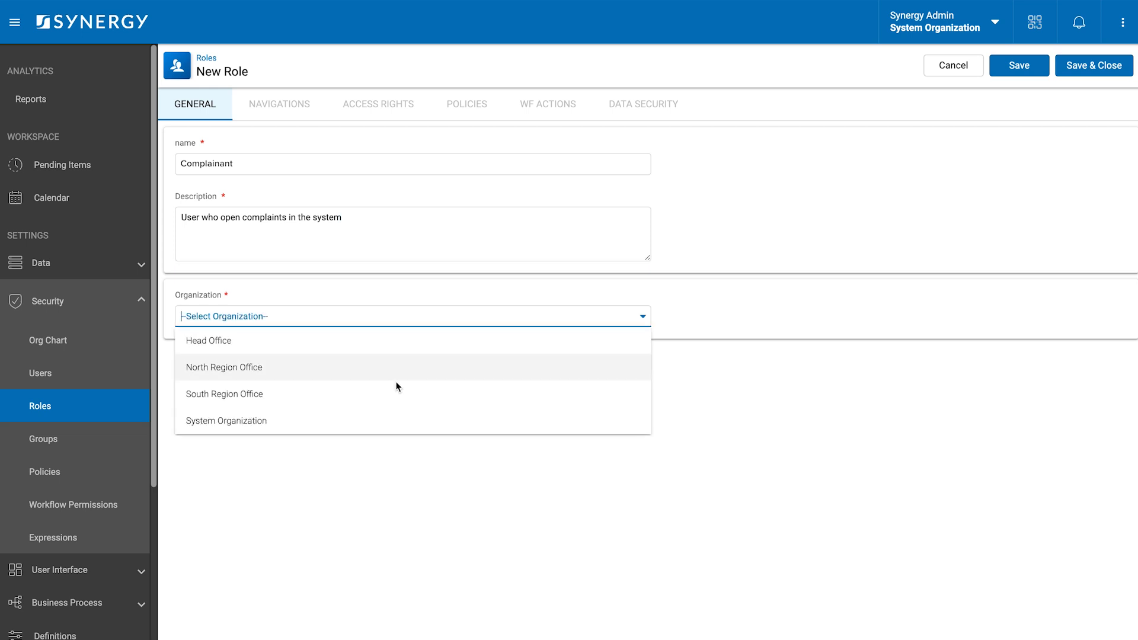
left_click(301, 423)
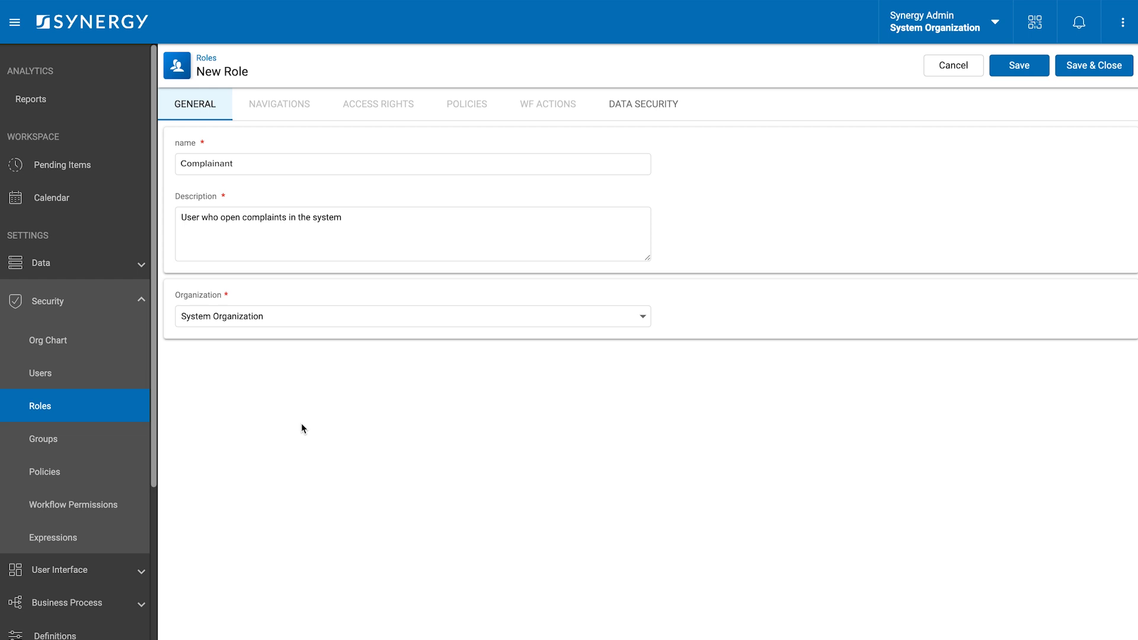
left_click(387, 112)
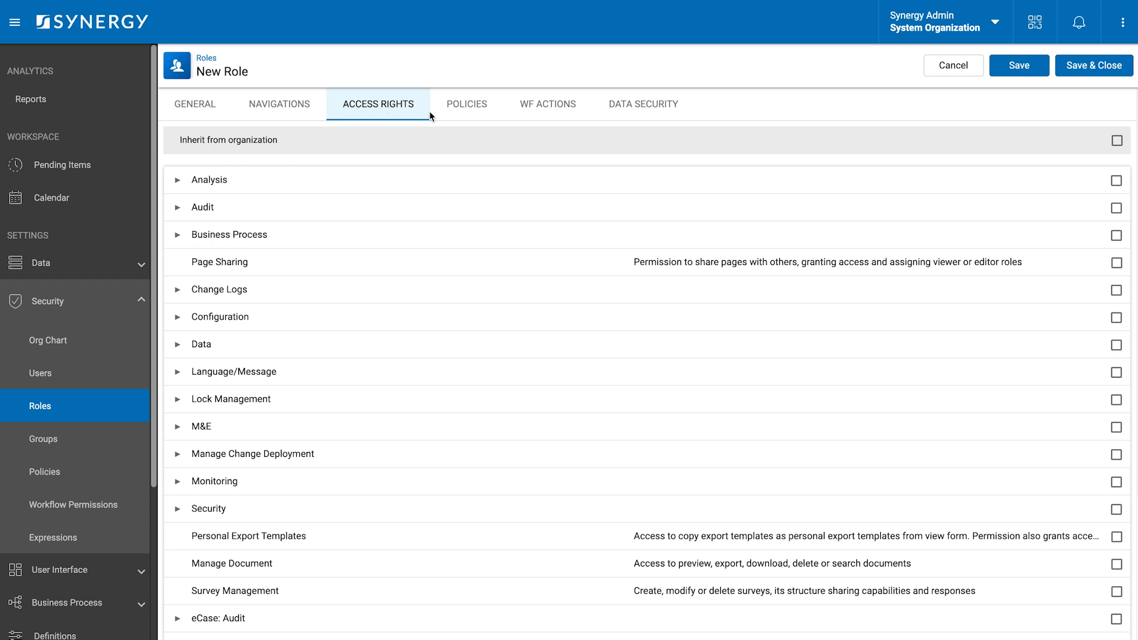
- Allow the role to submit Complaint workflow items from Inbox
left_click(461, 112)
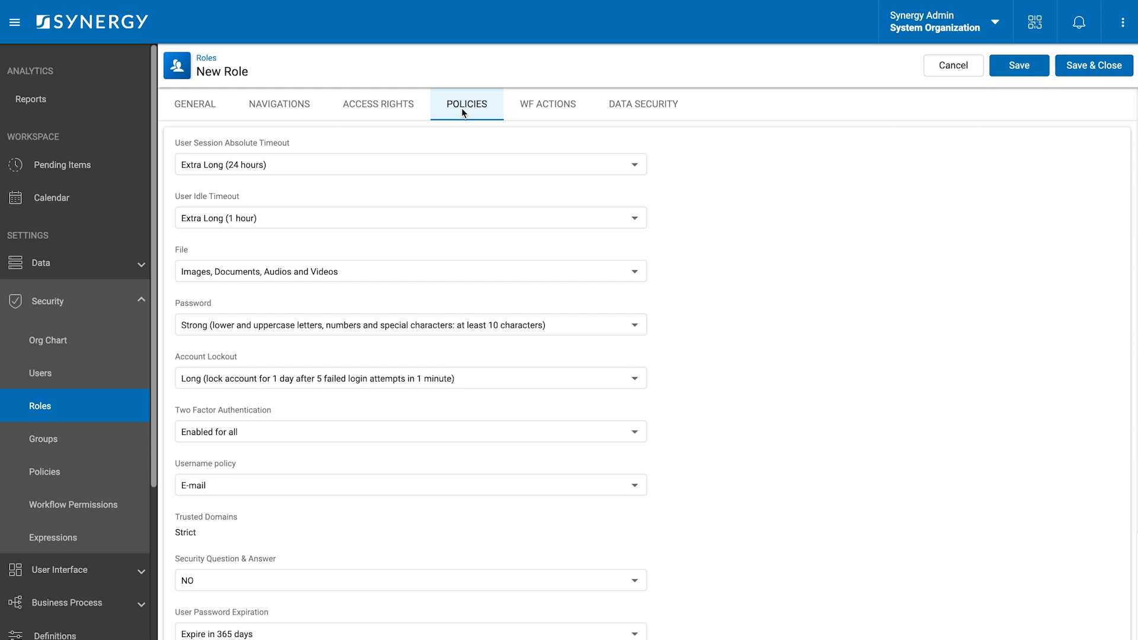
left_click(545, 107)
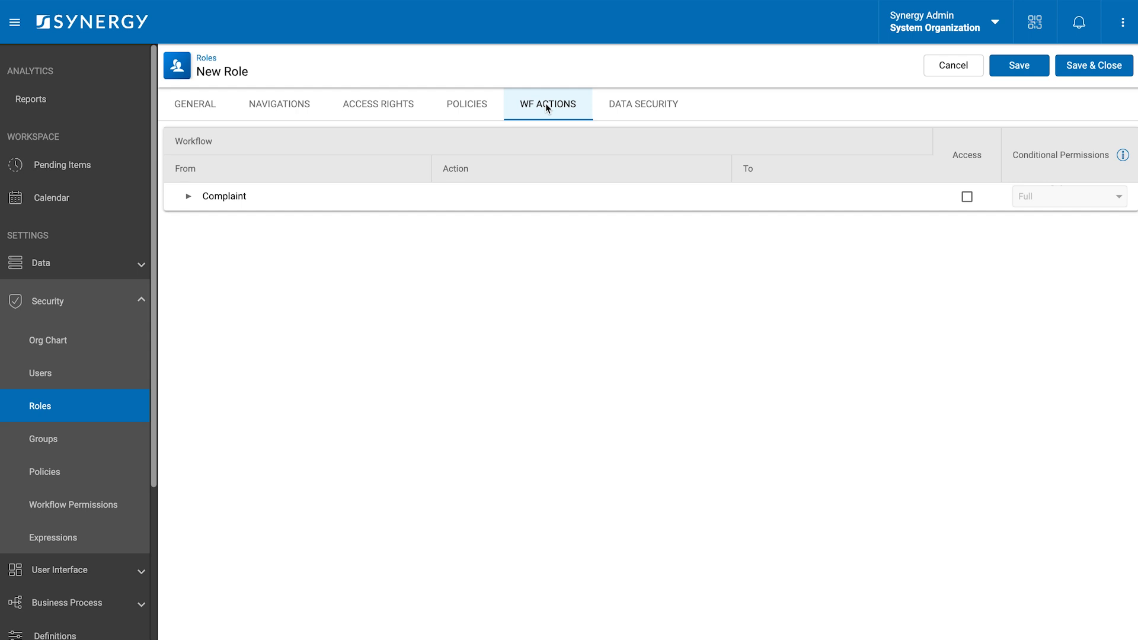
left_click(188, 201)
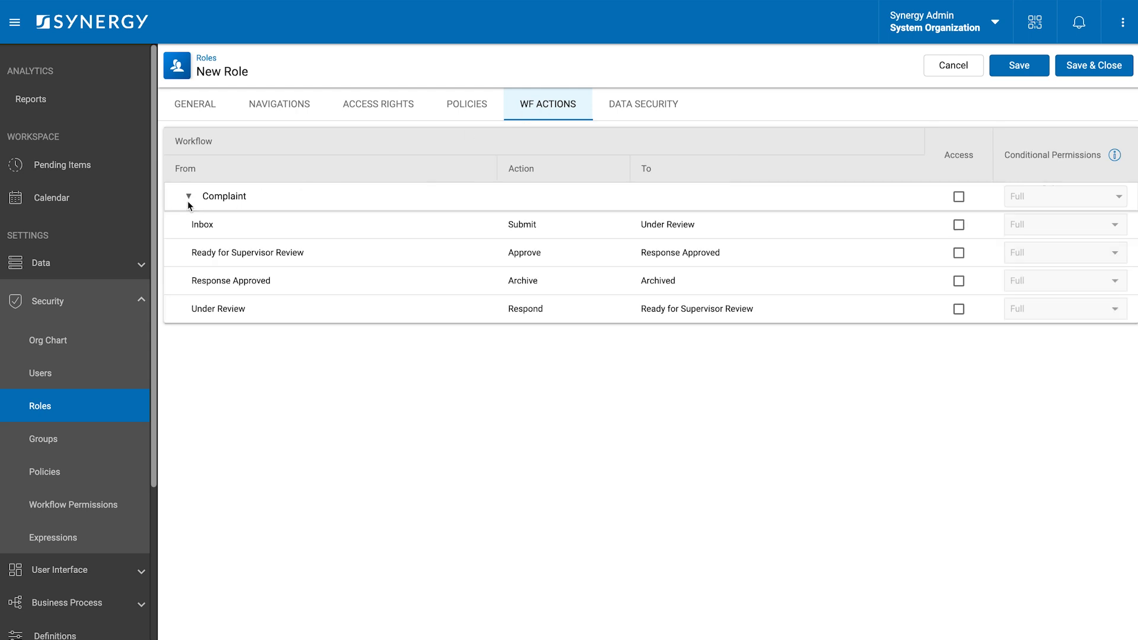
left_click(959, 226)
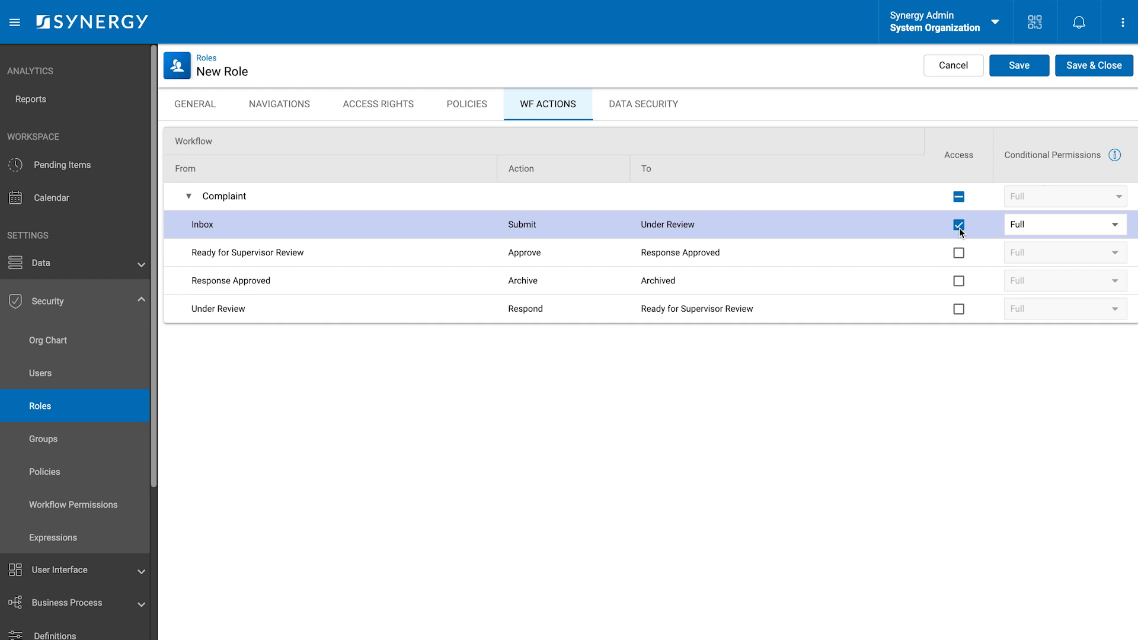
- Grant view, edit and delete on Inbox-state complaints per workflow state, then save the role
left_click(660, 108)
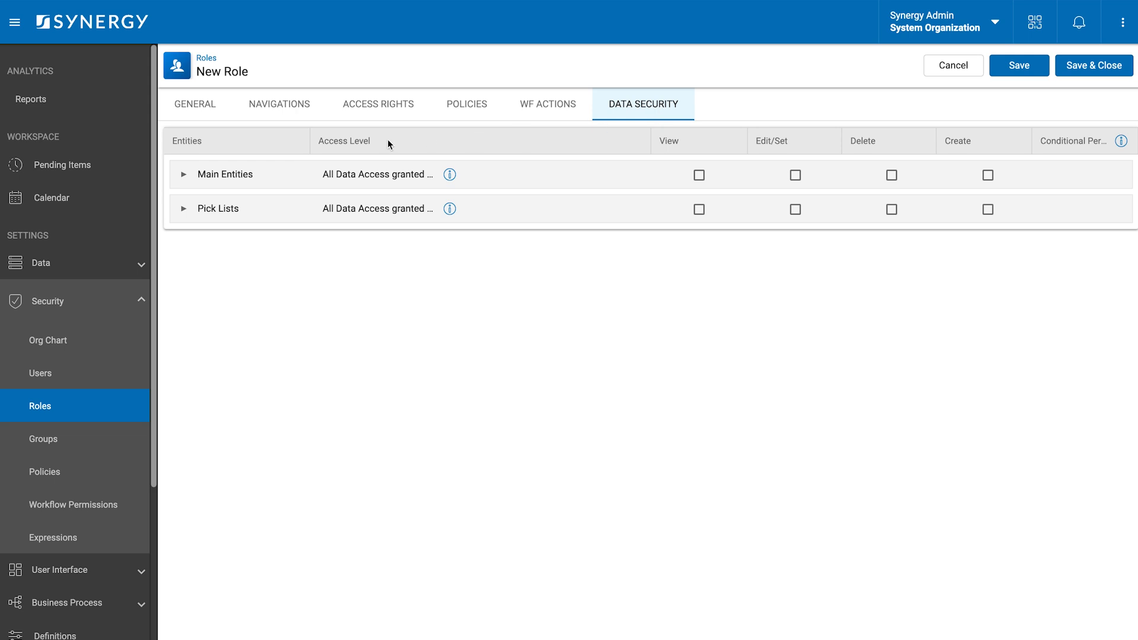
left_click(183, 179)
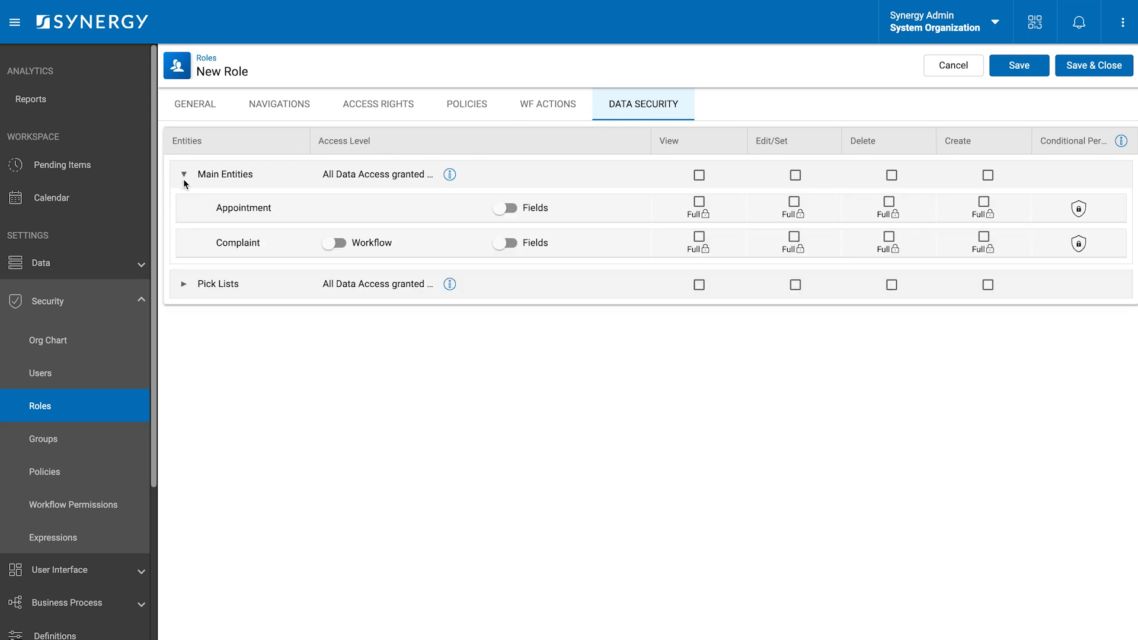
left_click(328, 243)
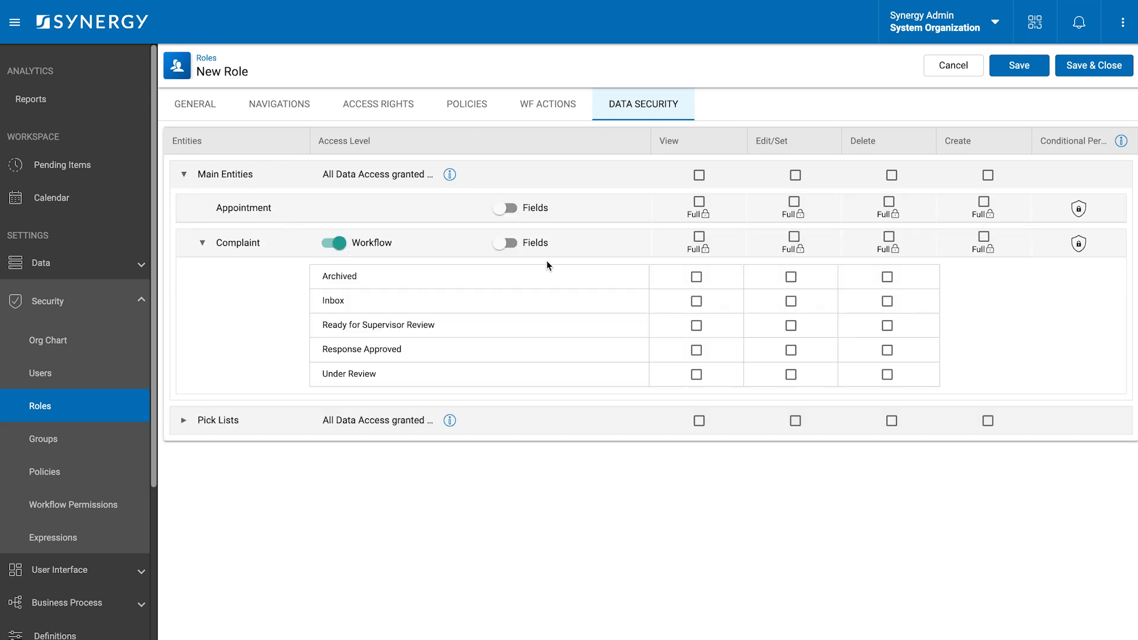
left_click(696, 301)
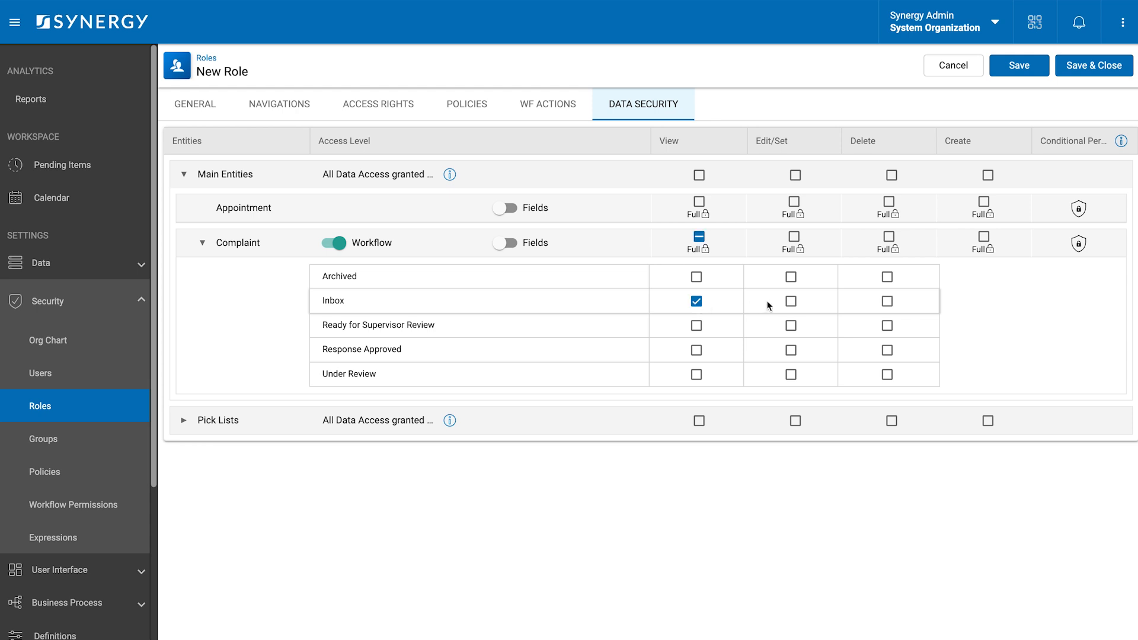
left_click(791, 302)
left_click(888, 302)
left_click(1090, 64)
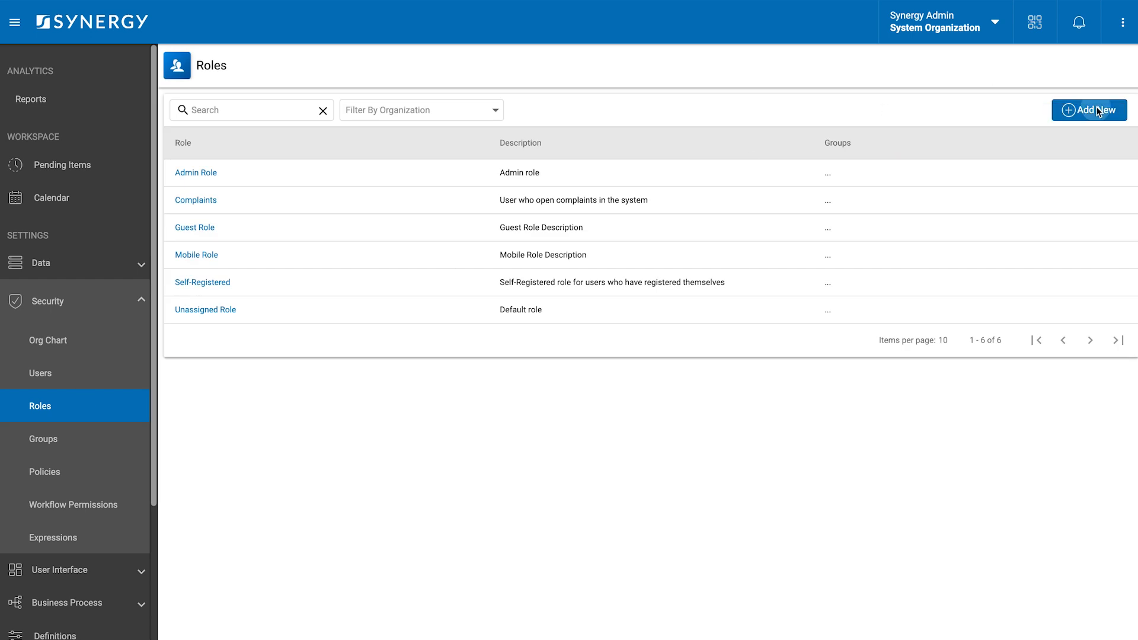
- Start a Complaint Manager role with description 'Some description' under System Organization
left_click(1090, 109)
left_click(249, 166)
type("Complai")
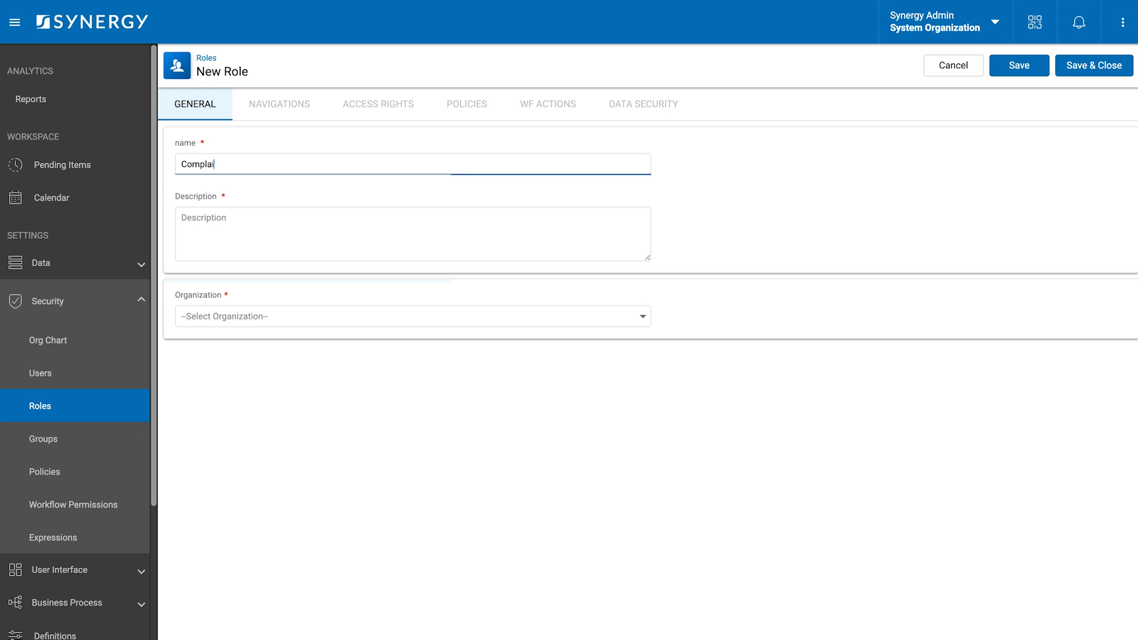
type("nt Manager")
key("Tab")
type("Some description")
left_click(196, 313)
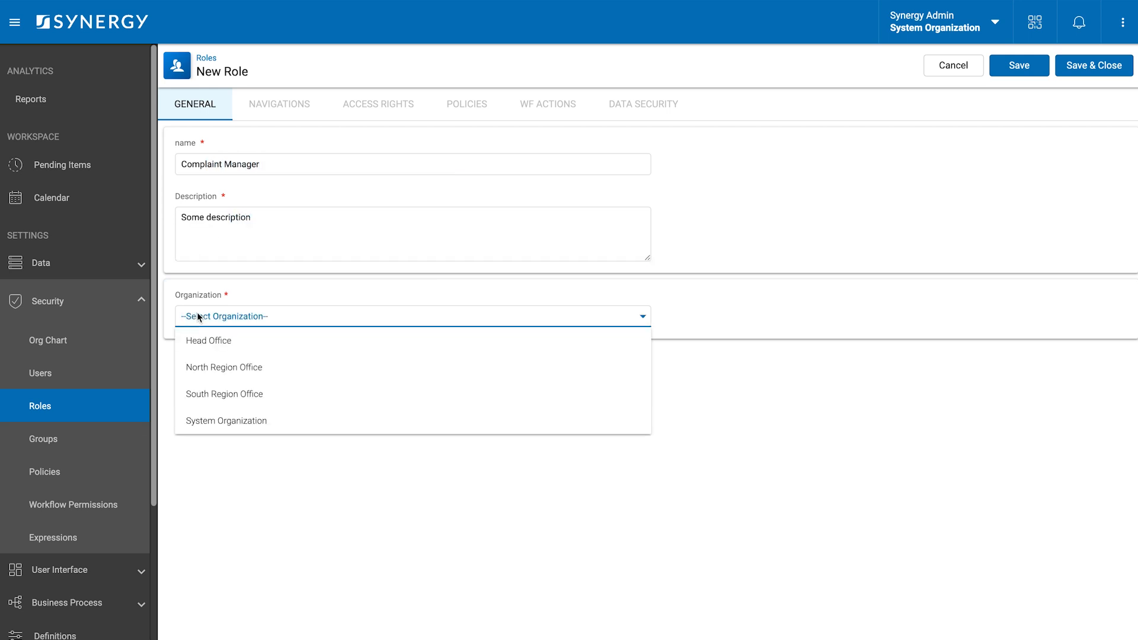
left_click(229, 421)
- Give it view and edit on Archived, Ready for Supervisor Review, Response Approved and Under Review complaints, then save
left_click(653, 104)
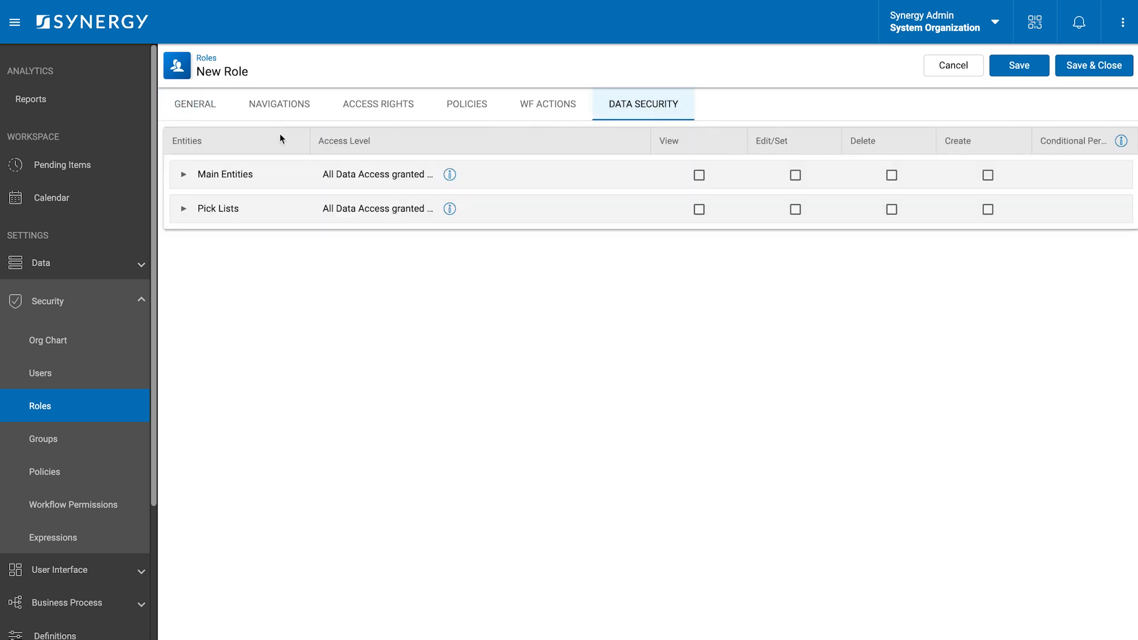
left_click(184, 174)
left_click(330, 243)
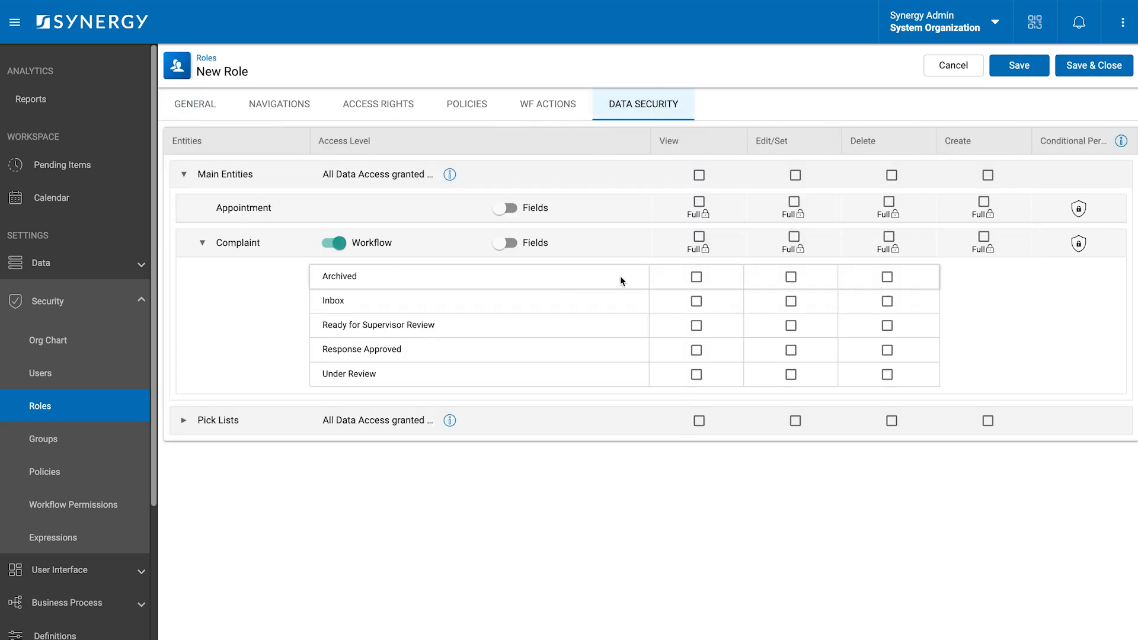
left_click(697, 277)
left_click(791, 277)
left_click(696, 325)
left_click(791, 326)
left_click(696, 349)
left_click(791, 350)
left_click(696, 374)
left_click(790, 375)
left_click(1092, 65)
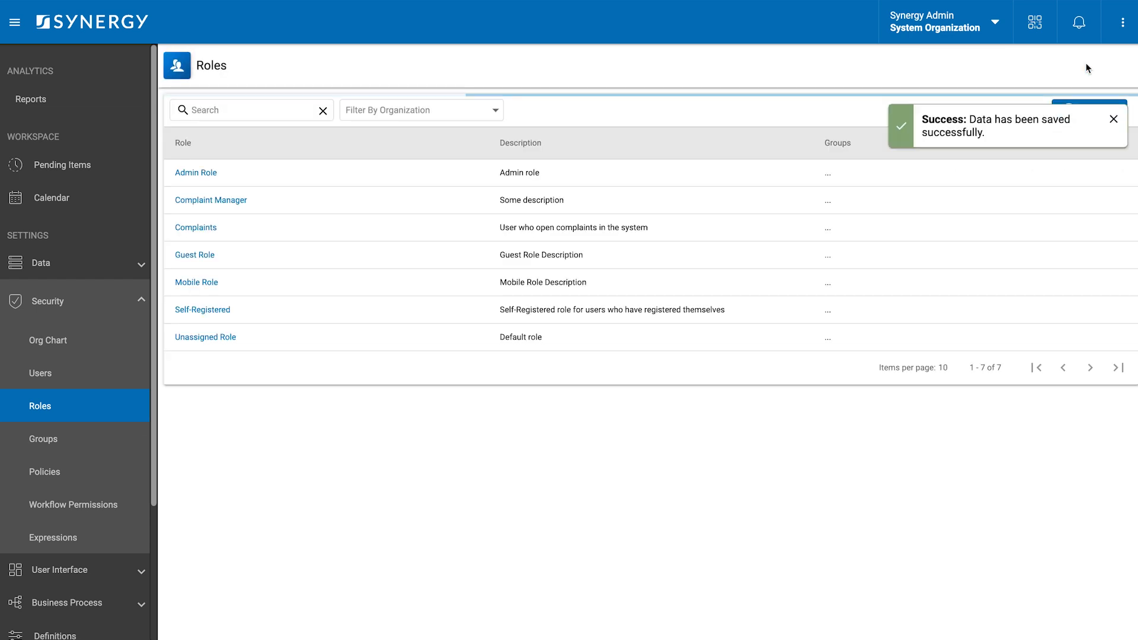
- Start a Compliance Officer role with description 'Some description' under System Organization
left_click(1062, 114)
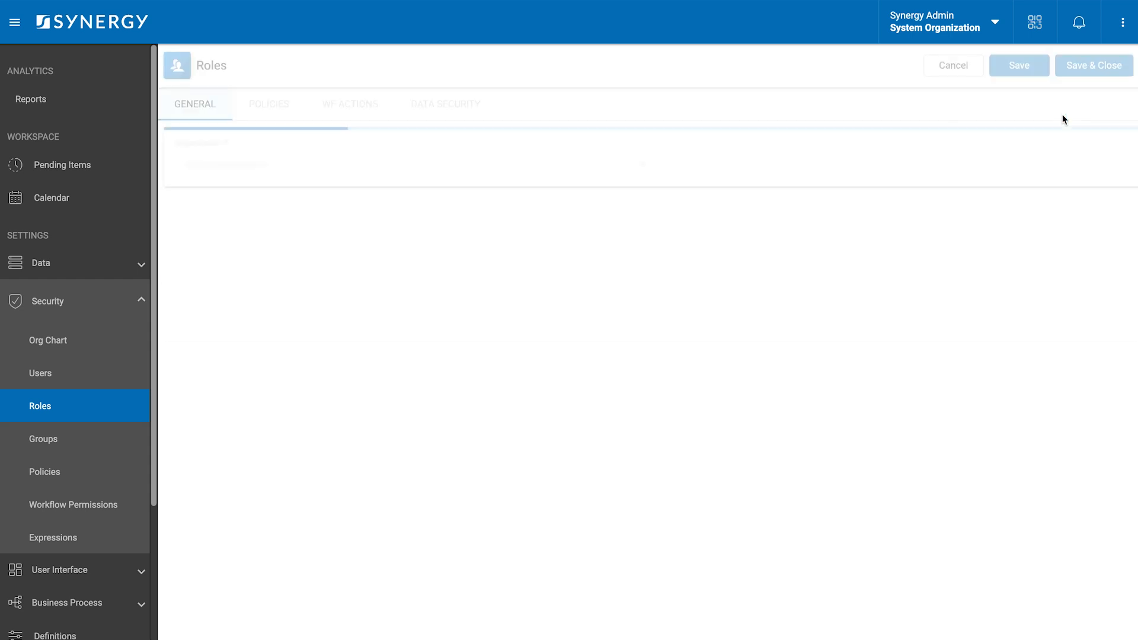
left_click(253, 164)
type("Compliance")
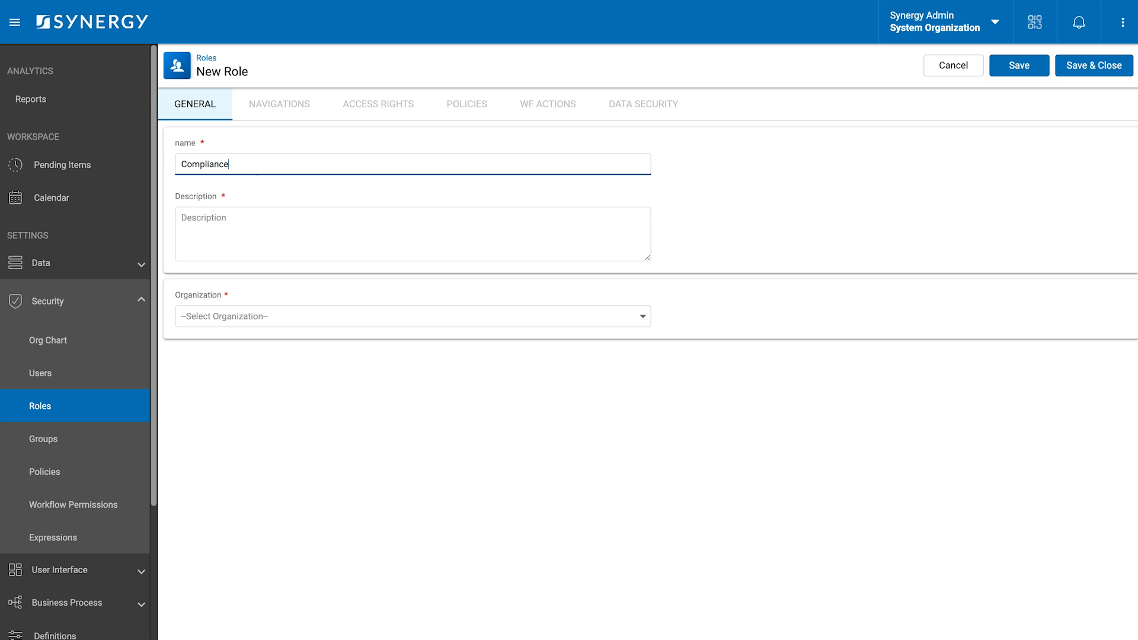
type(" Officer")
left_click(218, 236)
type("Som")
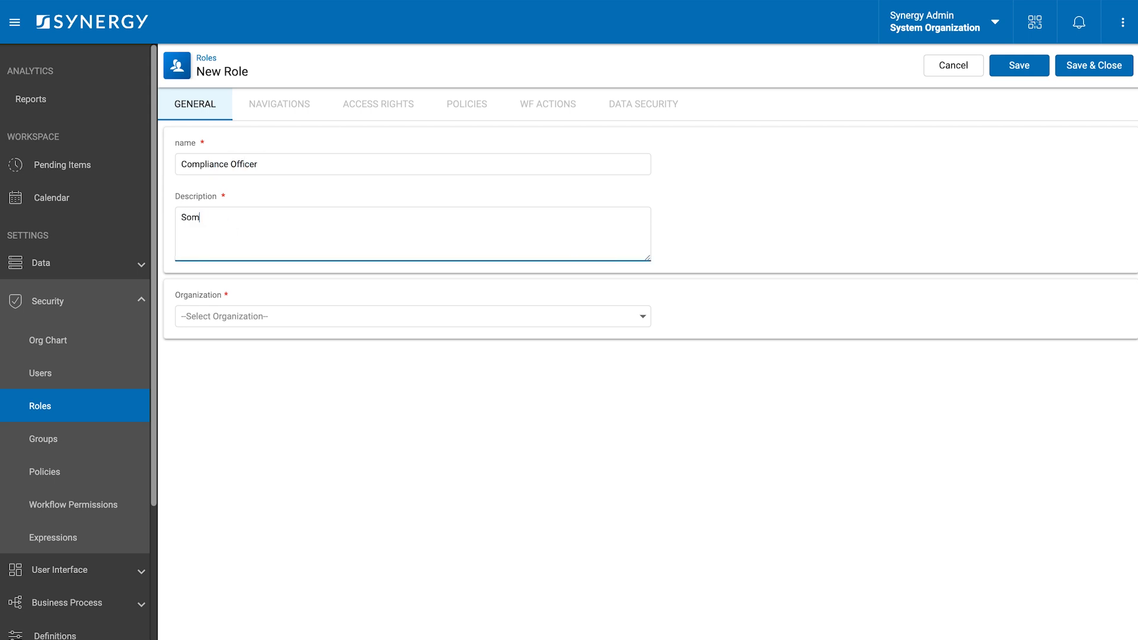
type("e description")
left_click(195, 321)
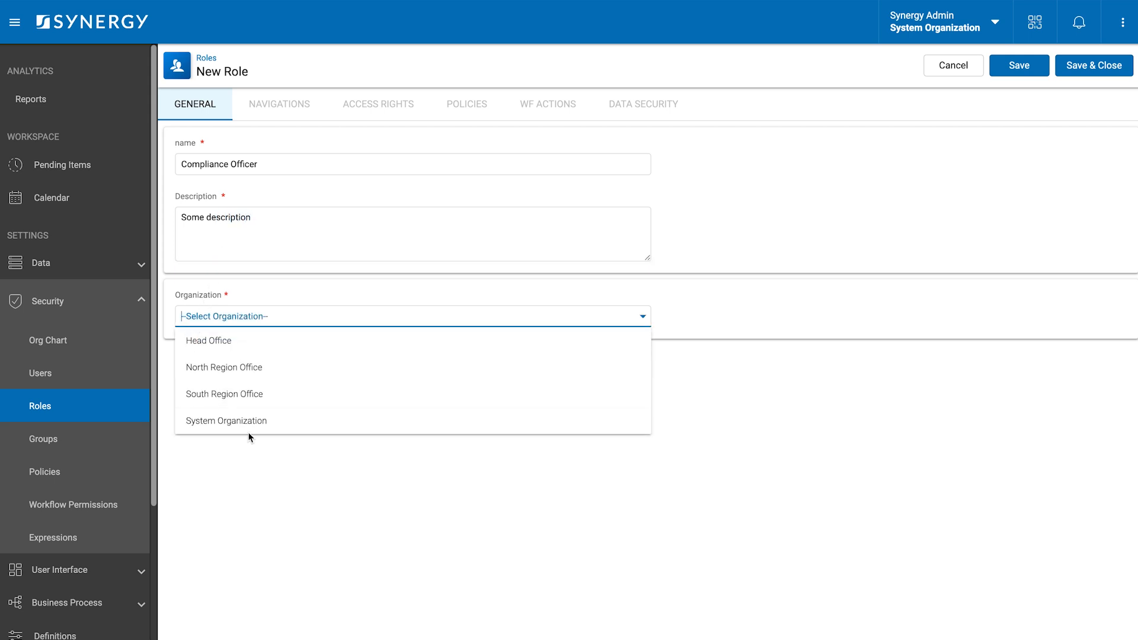
left_click(254, 424)
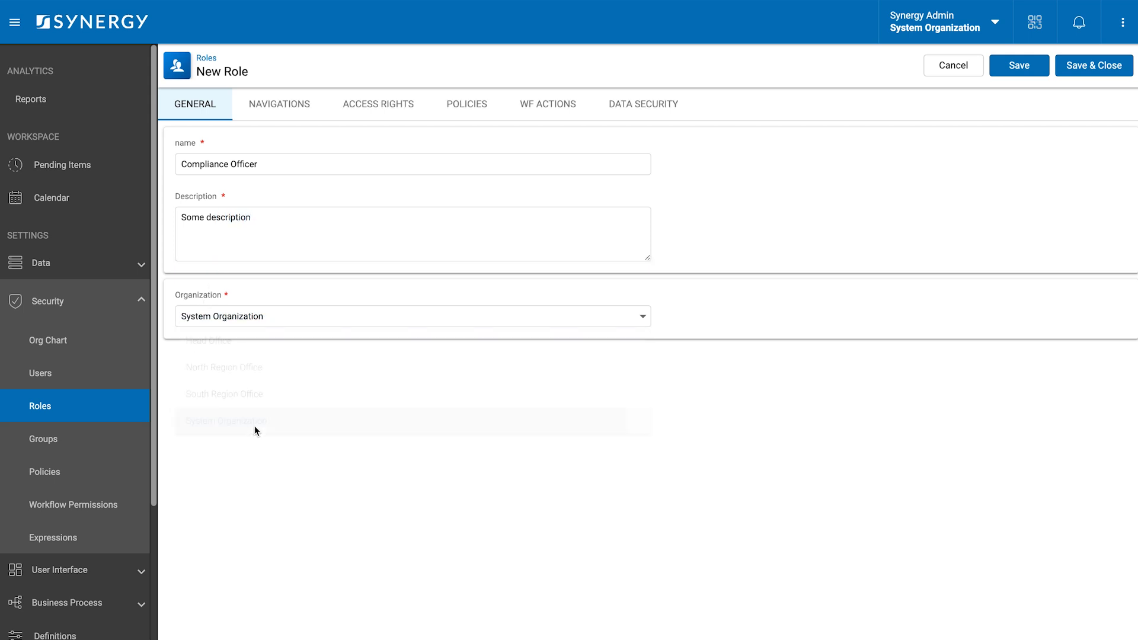
- Grant view/edit on Archived and Ready for Supervisor Review, edit Response Approved, view Under Review complaints, then save
left_click(663, 105)
left_click(183, 174)
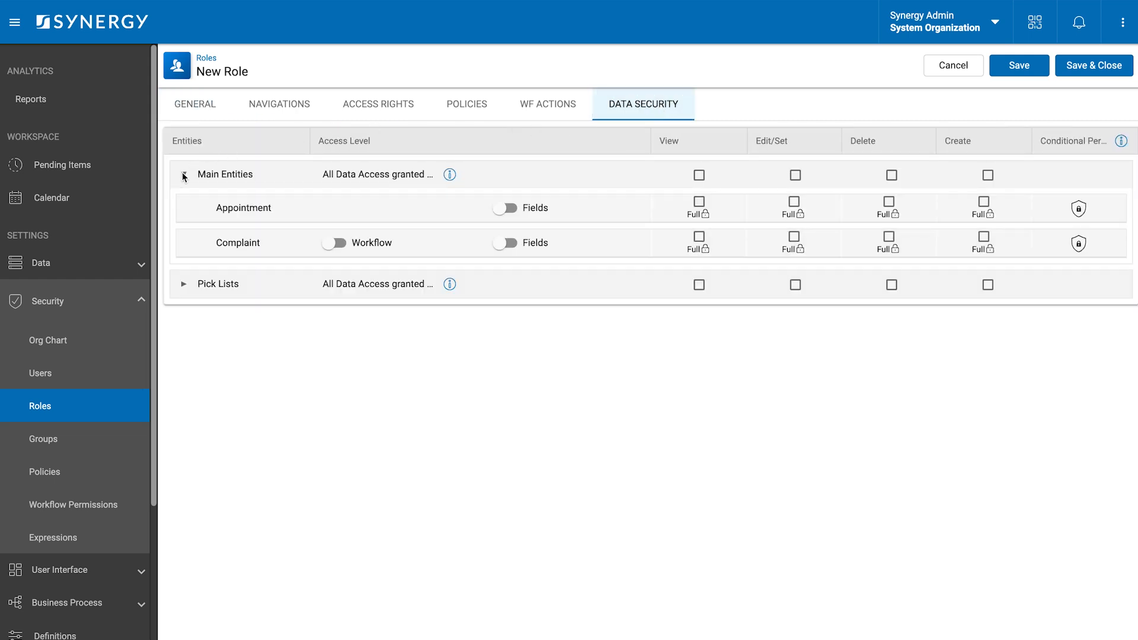
left_click(335, 244)
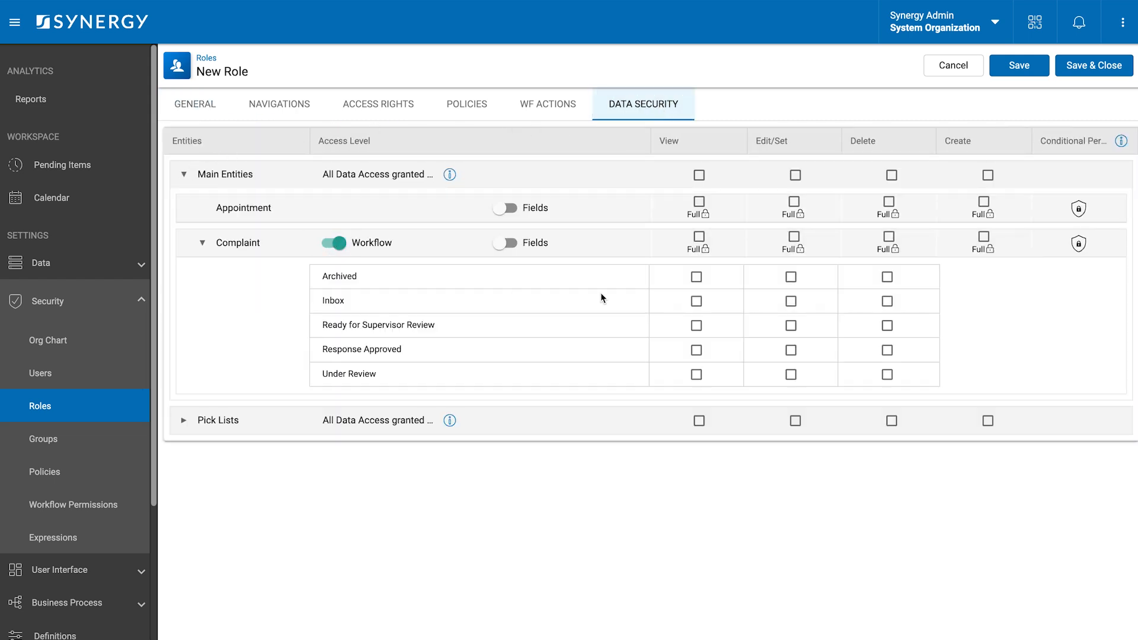
left_click(697, 277)
left_click(790, 277)
left_click(695, 327)
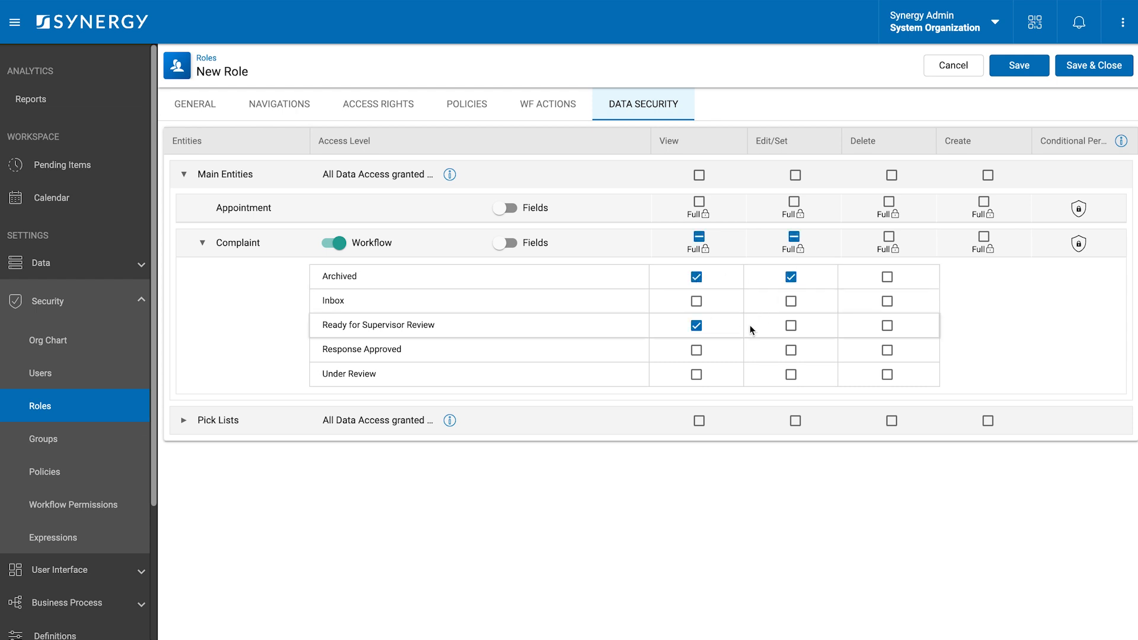
left_click(791, 326)
left_click(791, 350)
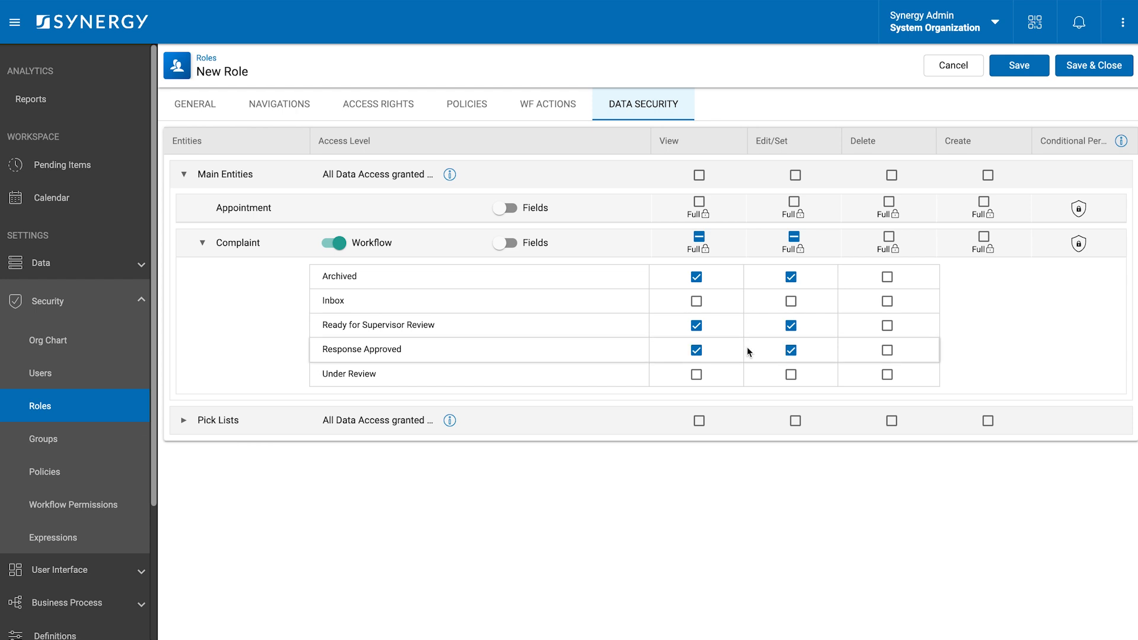
left_click(698, 376)
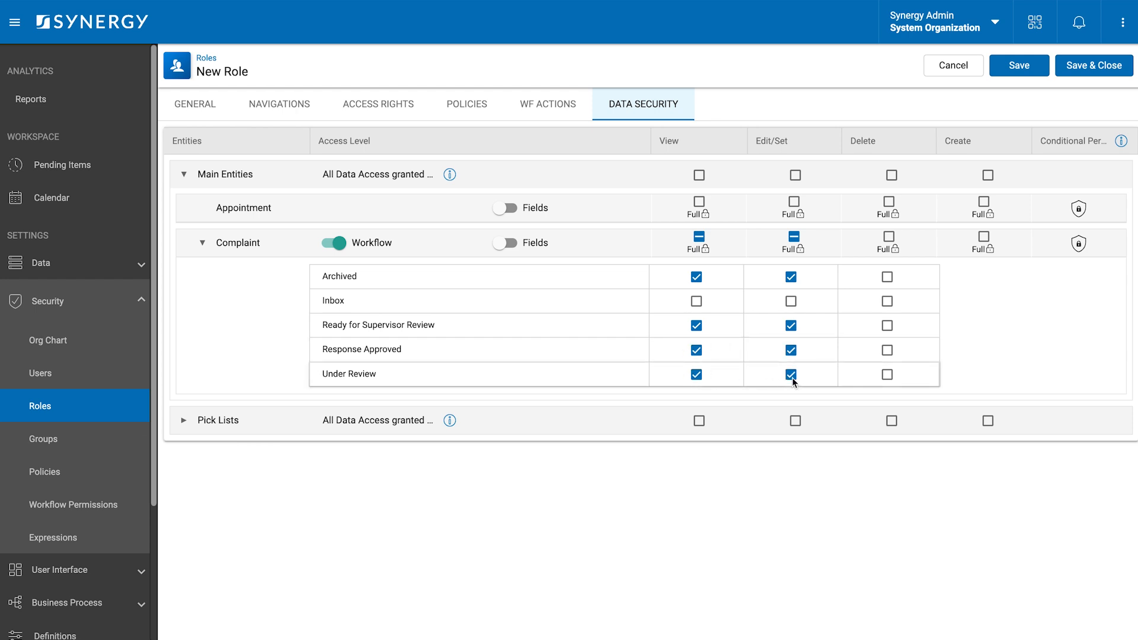
left_click(1087, 67)
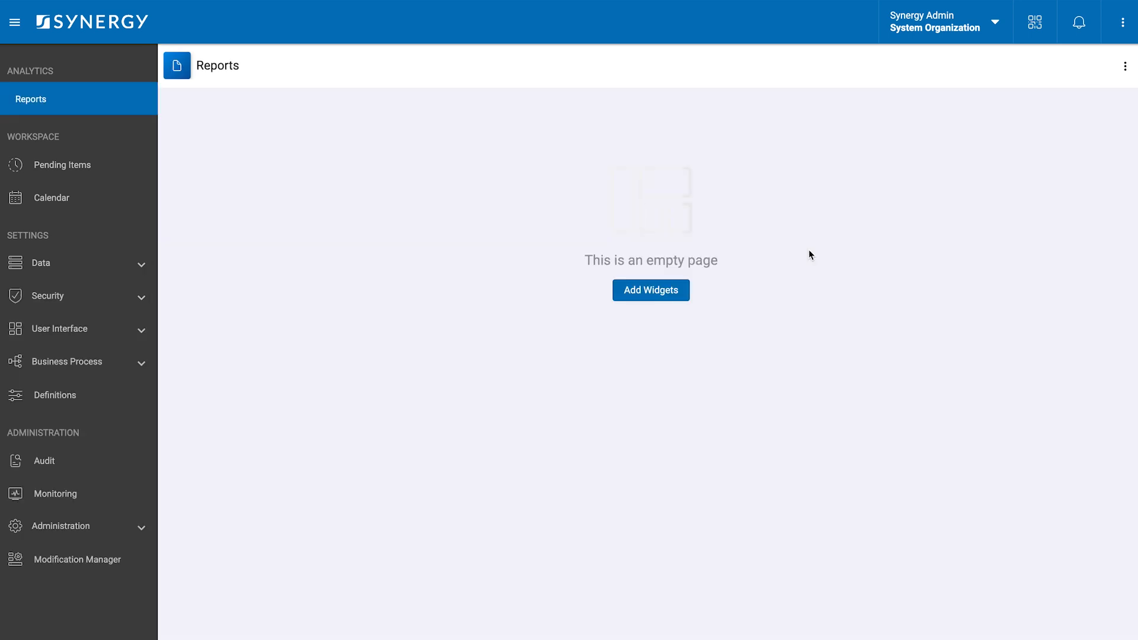
- Open the Groups list under Security in the sidebar
left_click(74, 295)
left_click(47, 439)
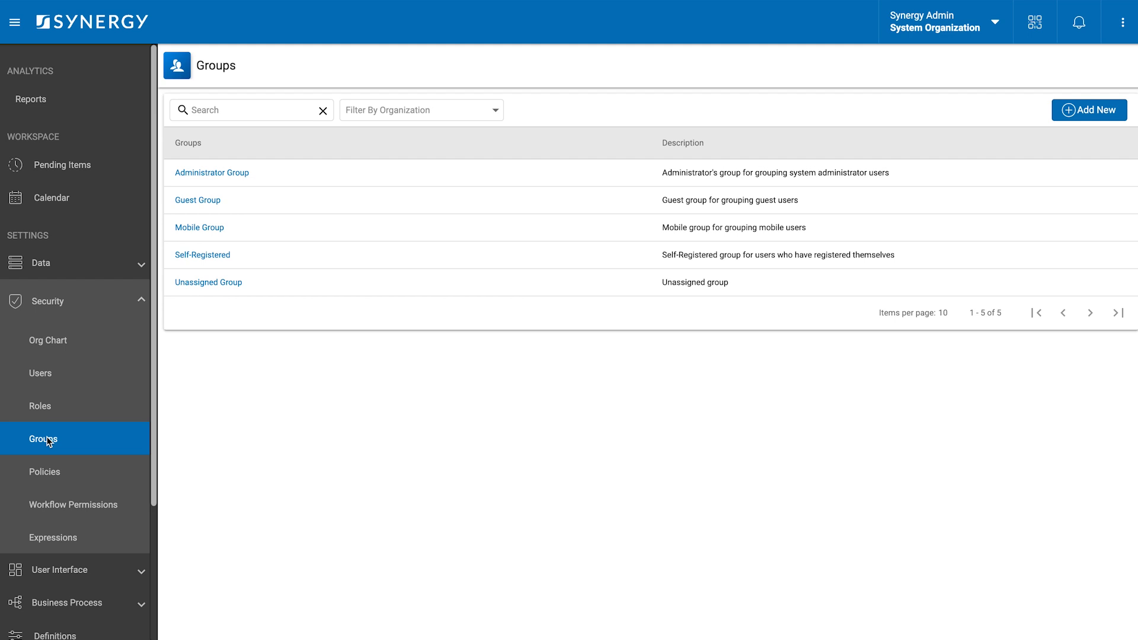
- Save a Head Office Complaint Managers Group for Head Office with the Complaint Manager role and a pasted description
left_click(1100, 110)
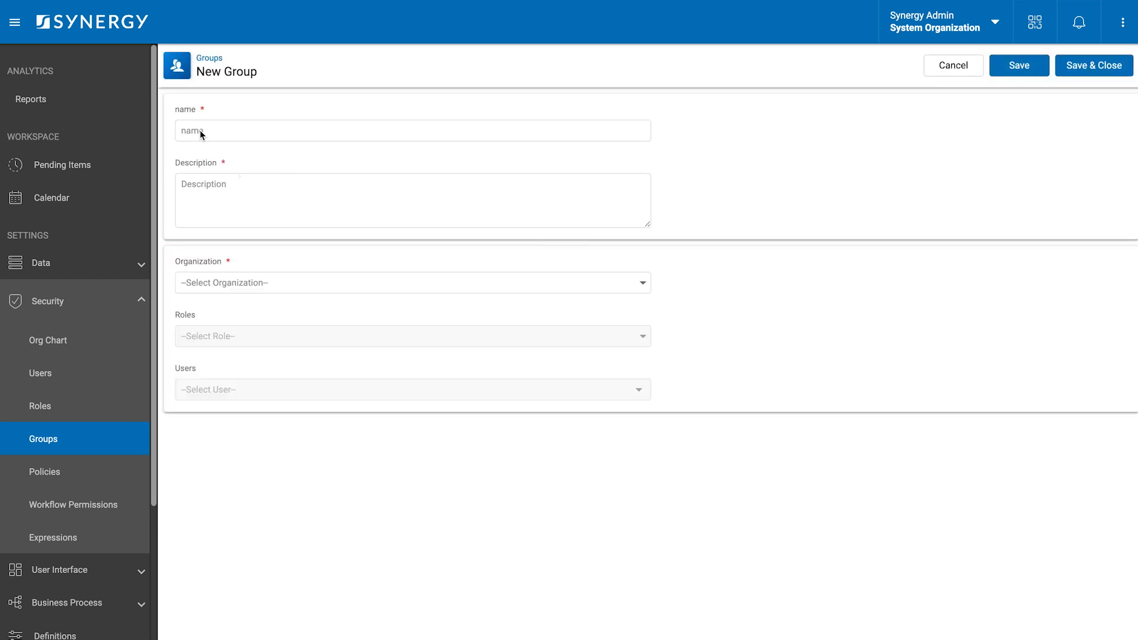
left_click(201, 131)
type("Head ")
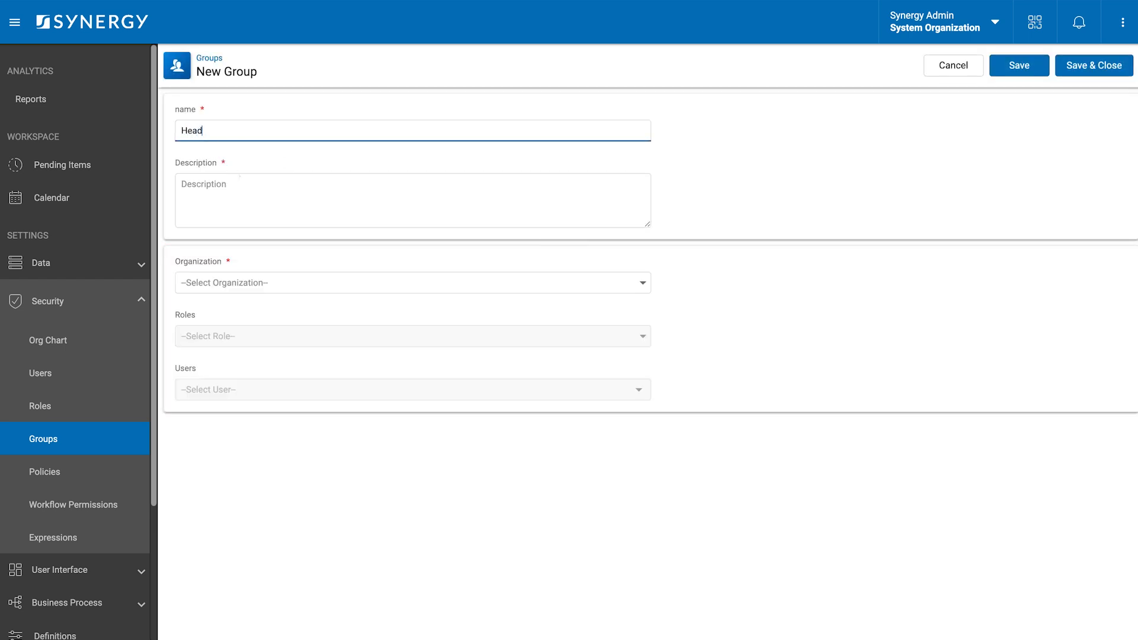
type("Office Complaint Managers Group")
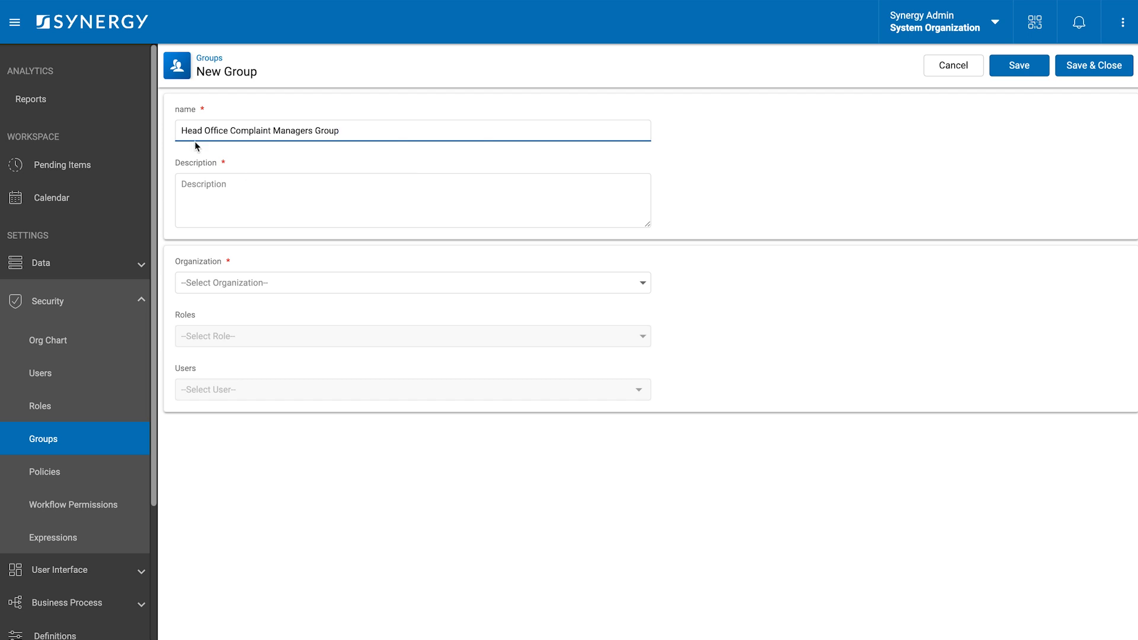
left_click(226, 198)
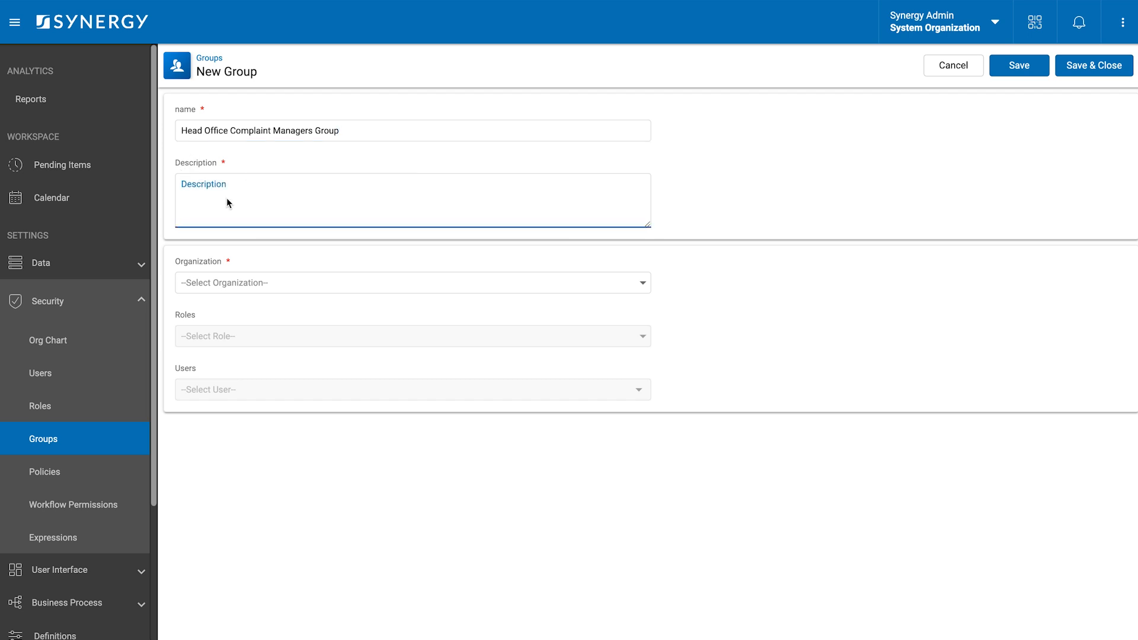
type("Oversees complaint processes and ensures timely resolution in the Head Office")
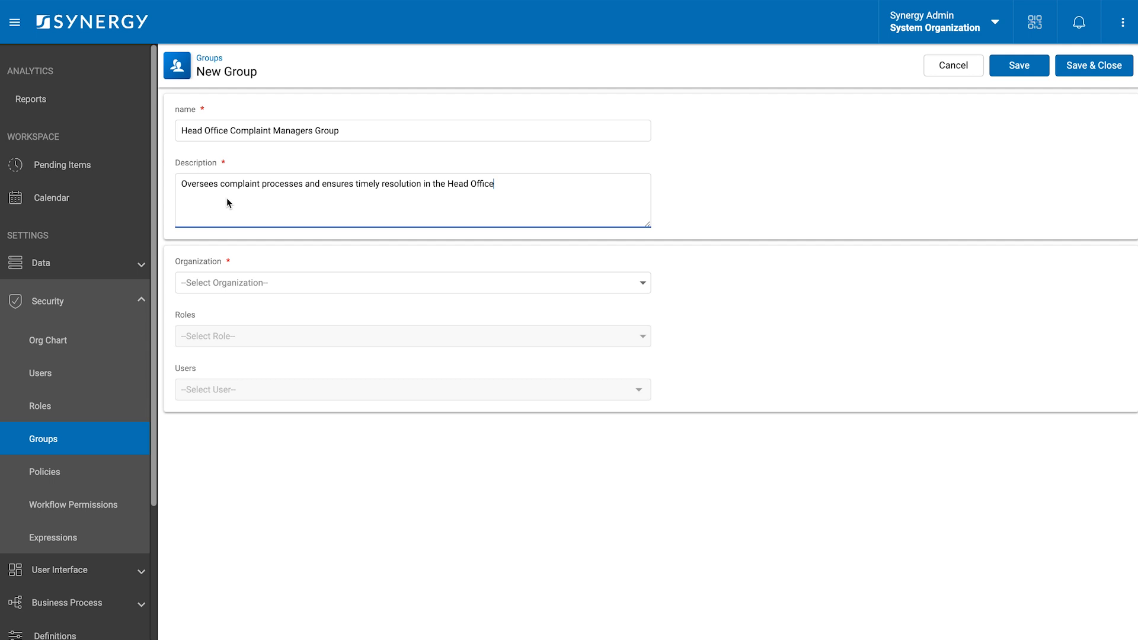
left_click(226, 281)
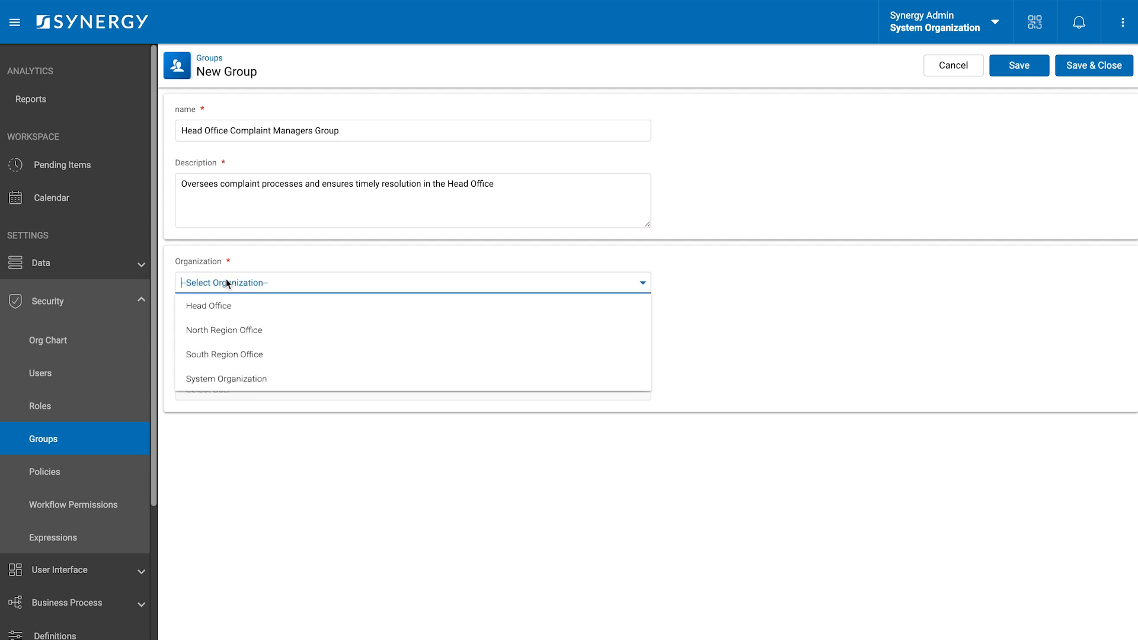
left_click(220, 306)
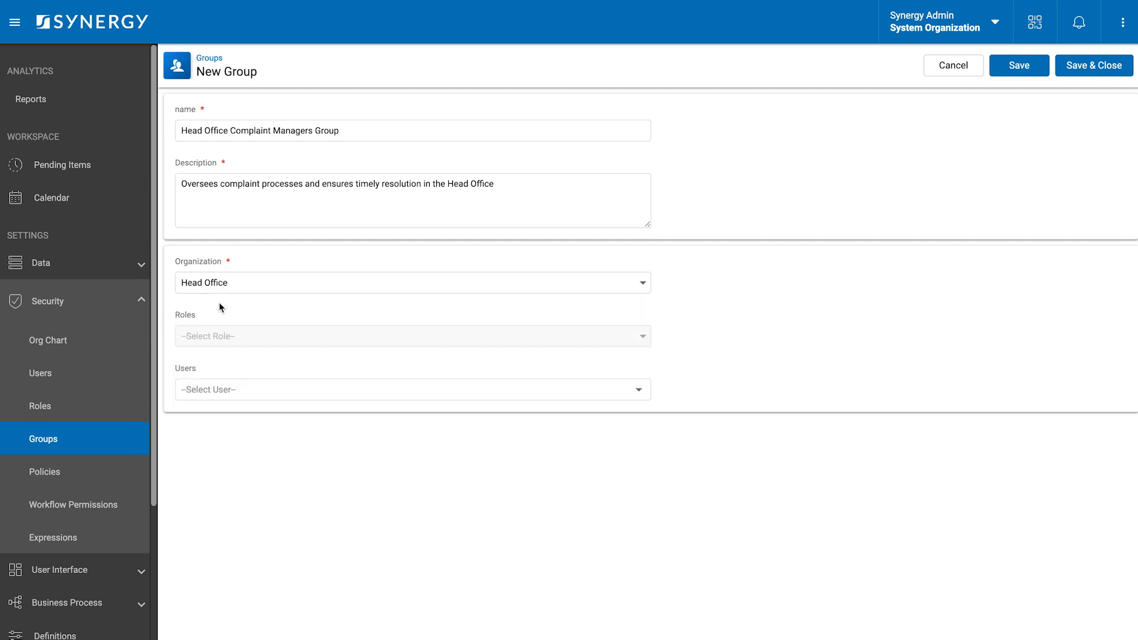
left_click(228, 333)
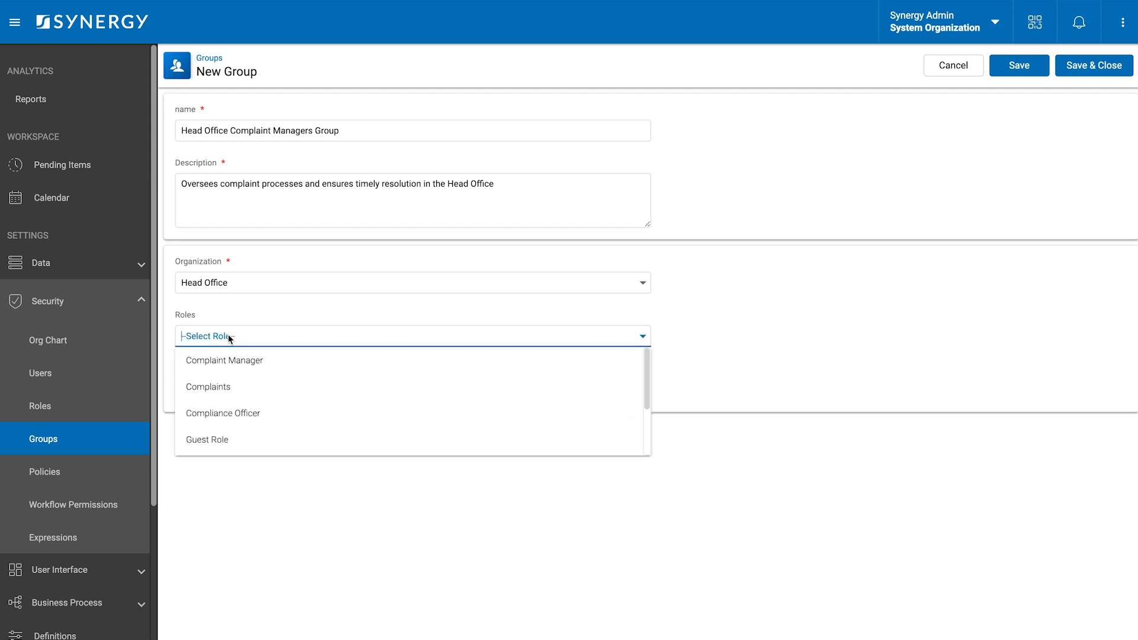
left_click(250, 359)
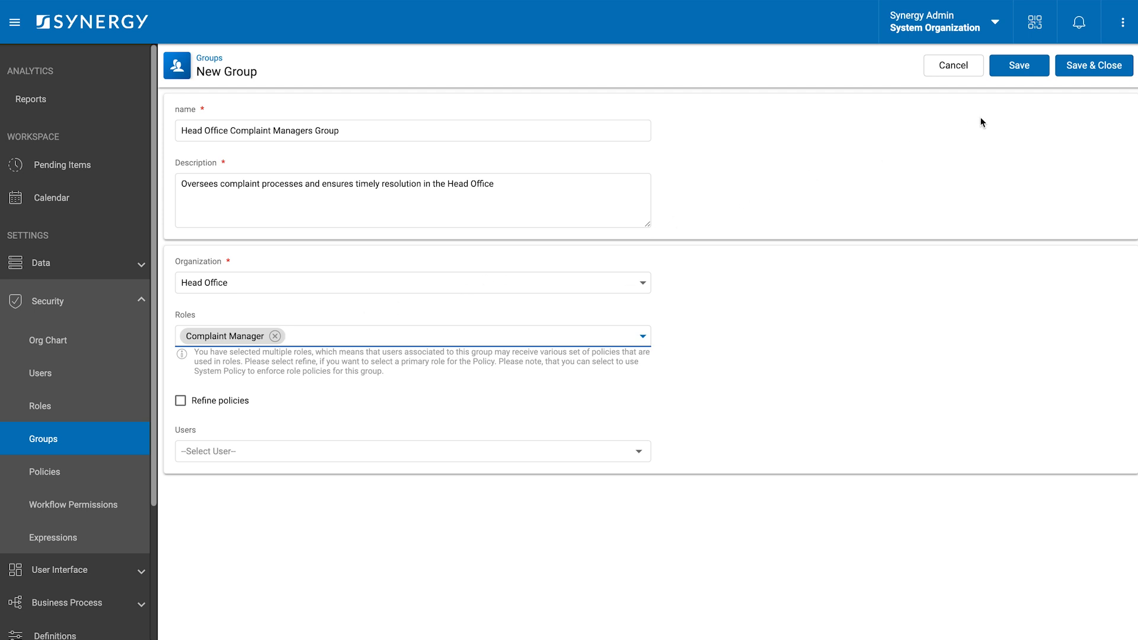
left_click(1086, 66)
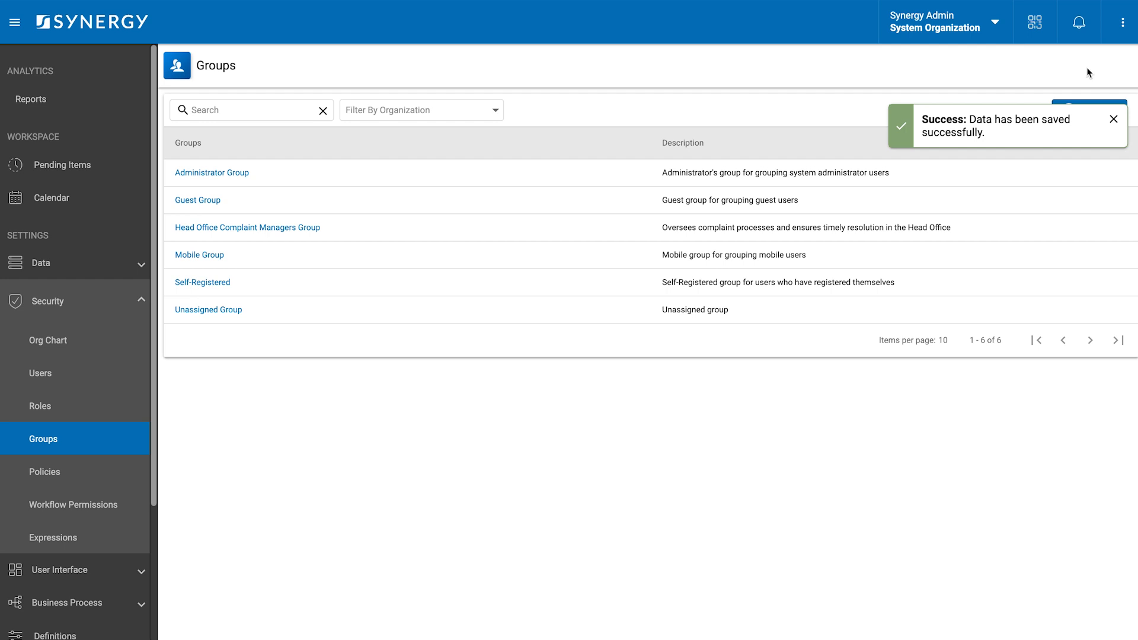
- Save a North Region Office Complaint Managers group for North Region Office, described 'Some description'
left_click(1075, 108)
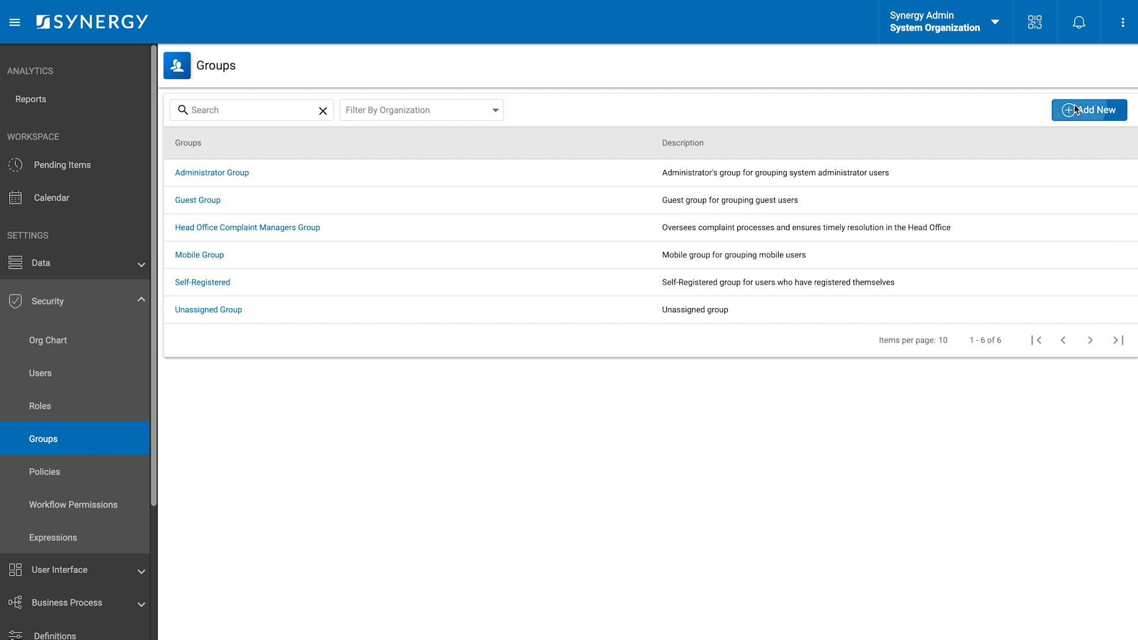
left_click(464, 133)
type("North Region Office Complaint Managers Group")
left_click(410, 187)
type("Some descriptio")
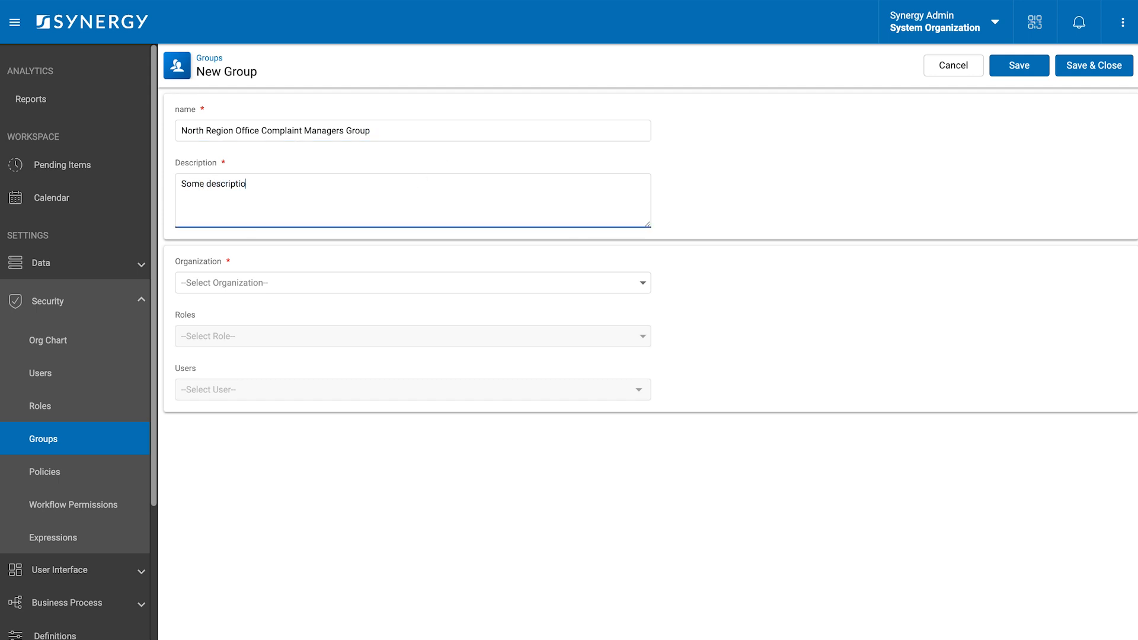
type("n")
left_click(350, 281)
left_click(312, 331)
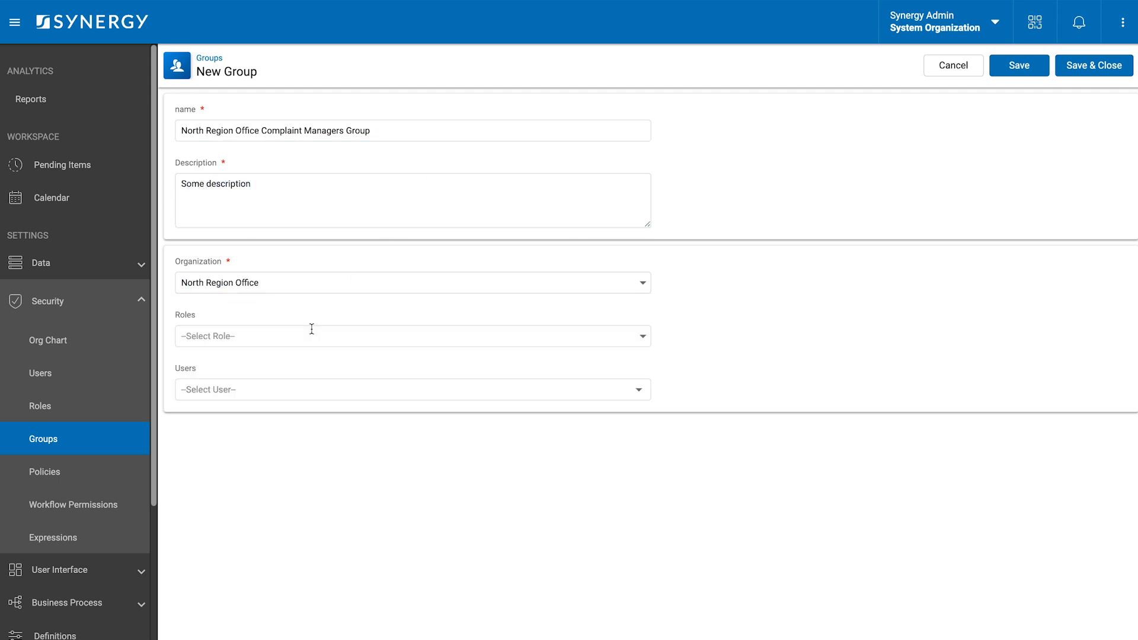
left_click(1083, 72)
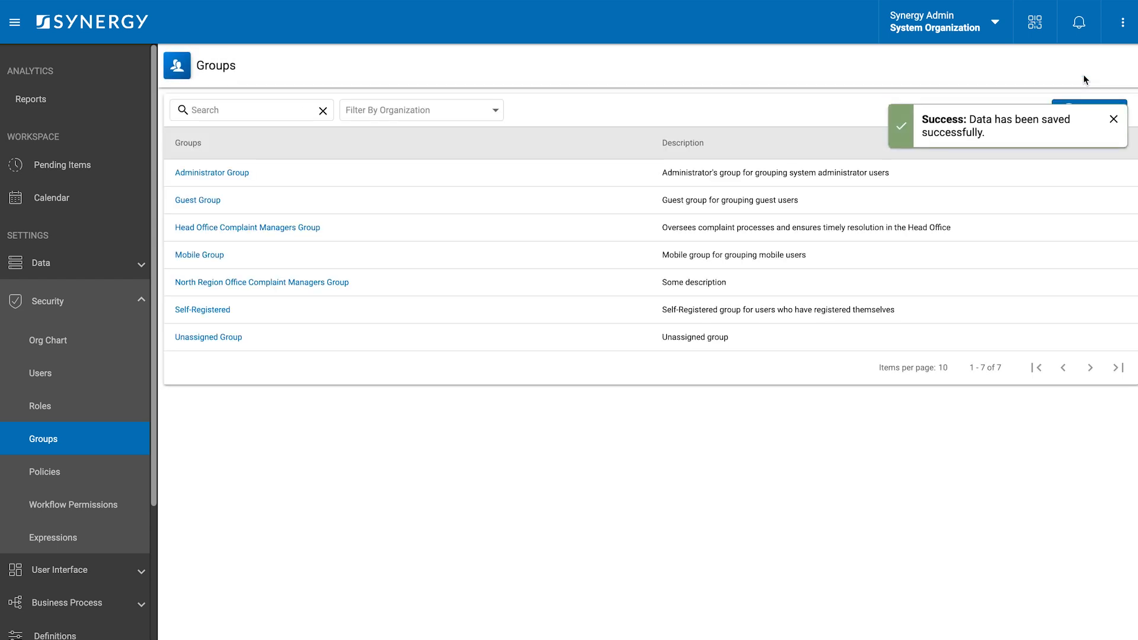
- Save a South Region Office Complaint Managers Group for South Region Office, described 'Some description'
left_click(1069, 112)
type("South ")
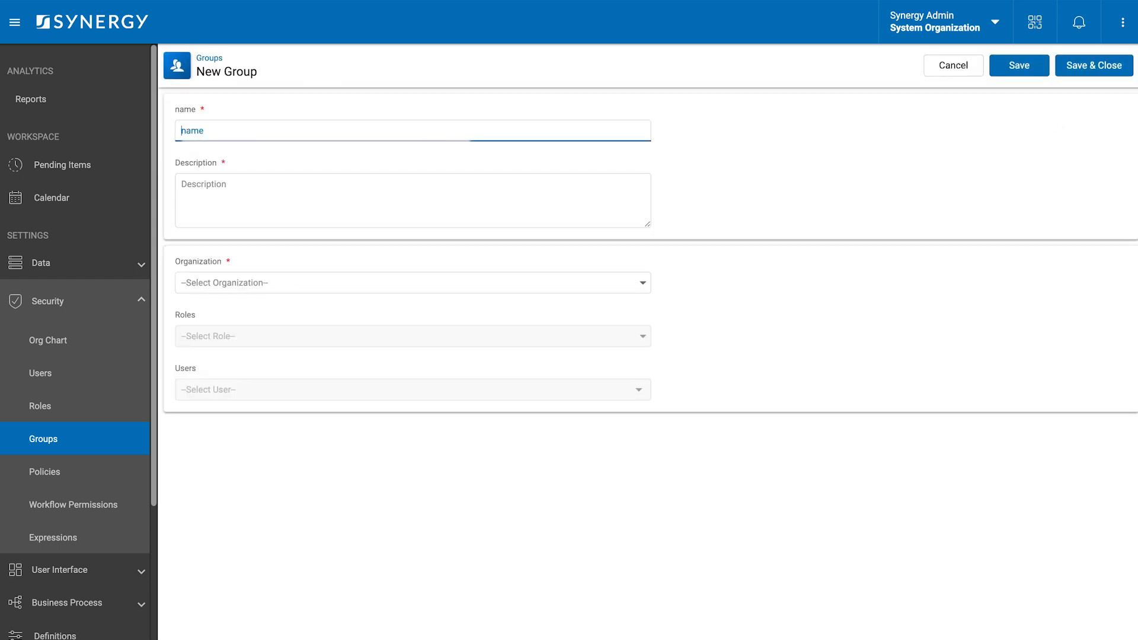
type("Region Office Co")
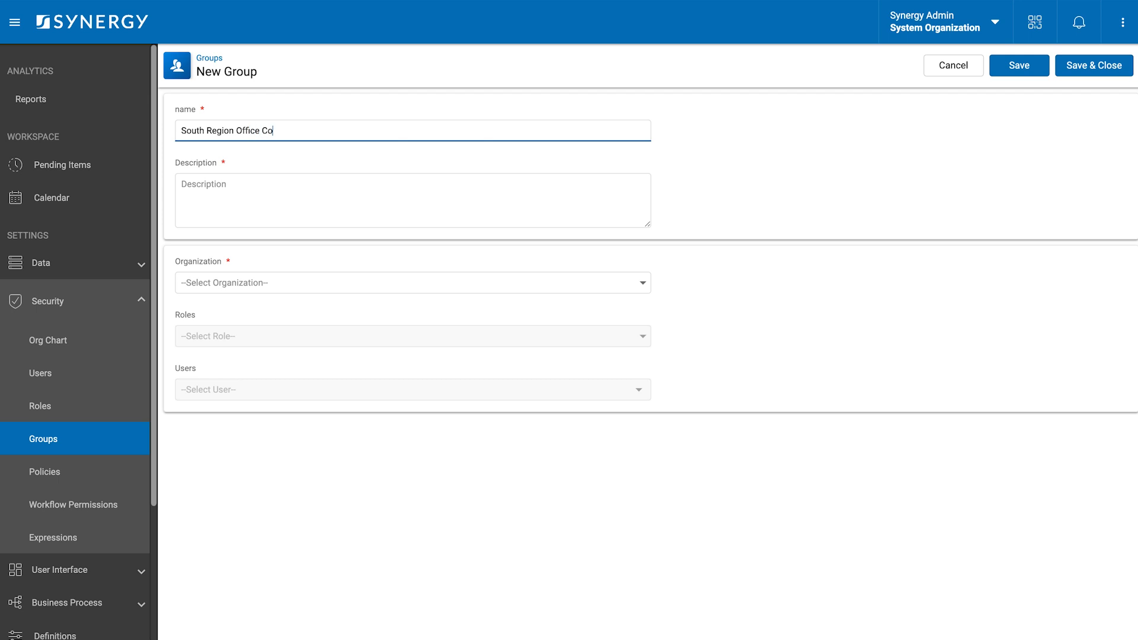
type("mplaint Managers Group")
key("Tab")
type("Some description")
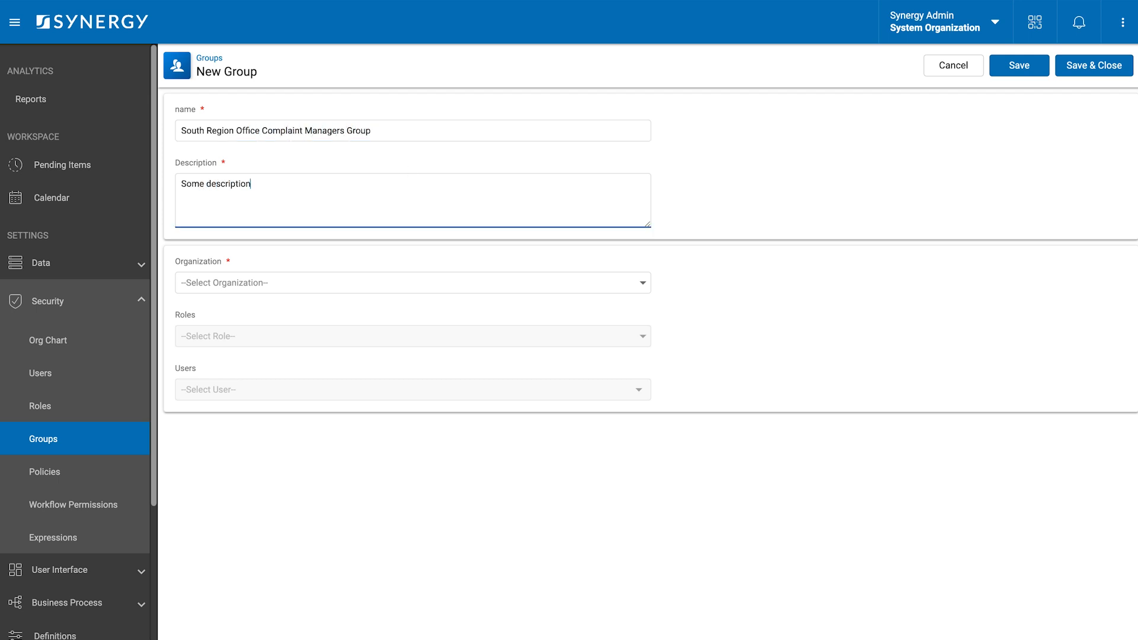
left_click(296, 282)
left_click(249, 360)
left_click(1097, 65)
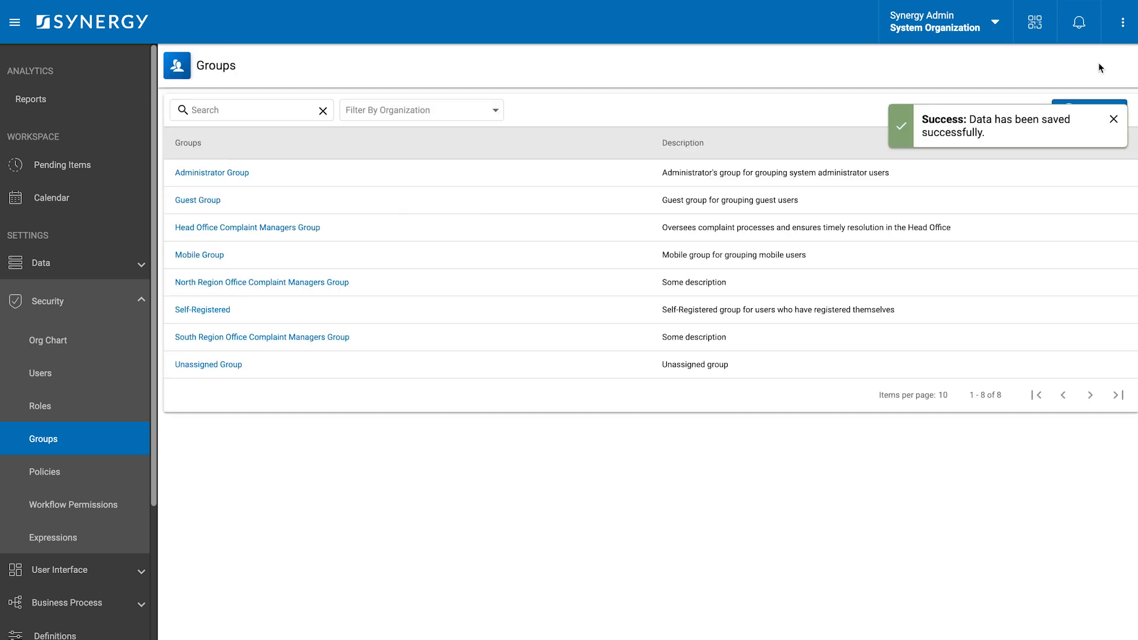
- Save a Complaints Group for System Organization, described 'Some description'
left_click(1069, 111)
left_click(522, 130)
type("Complaints Group")
key("Tab")
type("Some description")
left_click(368, 283)
left_click(355, 386)
left_click(1086, 73)
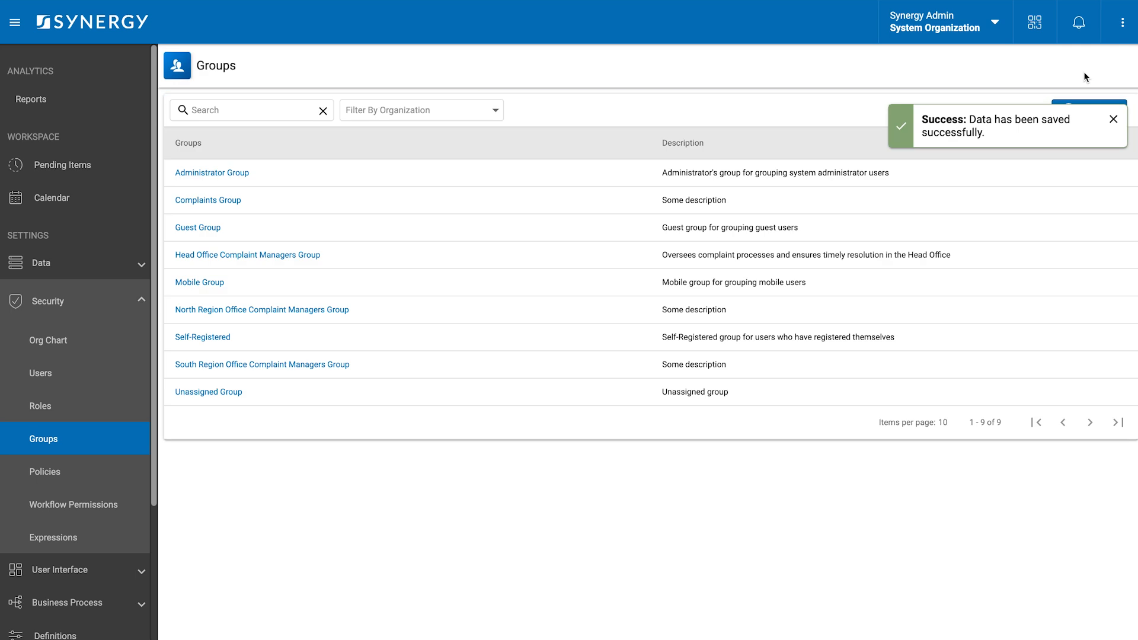
- Save a Compliance Officers Group for System Organization, described 'Some description'
left_click(1093, 107)
left_click(540, 129)
type("Compliance Officers Group")
left_click(462, 212)
type("Some description")
left_click(338, 283)
left_click(259, 387)
left_click(1102, 70)
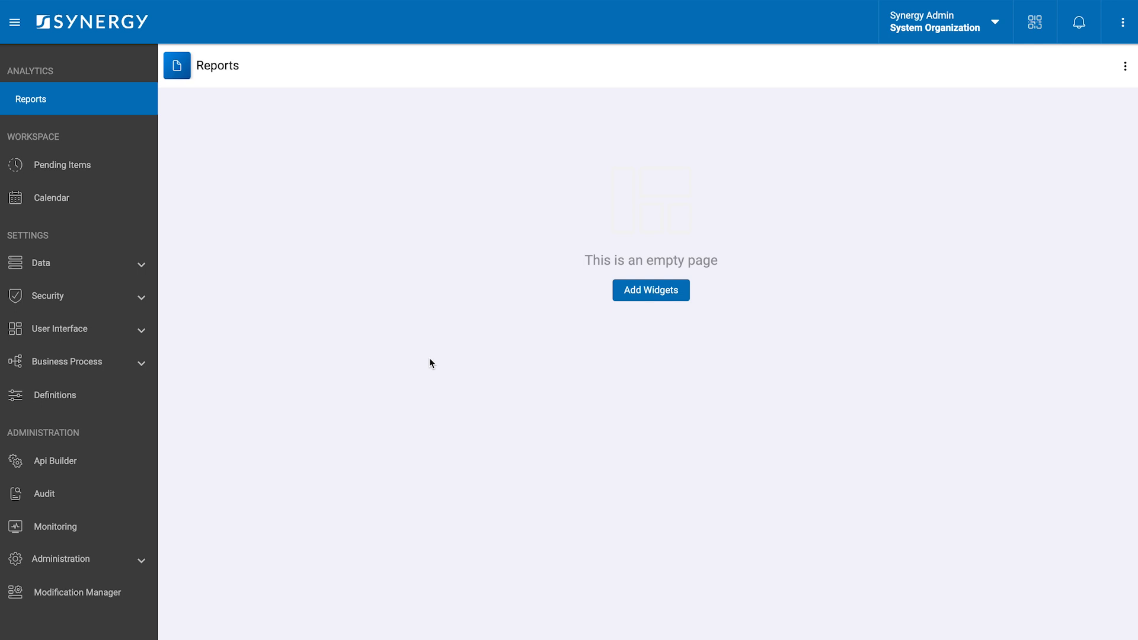
- Open the Users list under Security in the sidebar
left_click(146, 298)
left_click(73, 377)
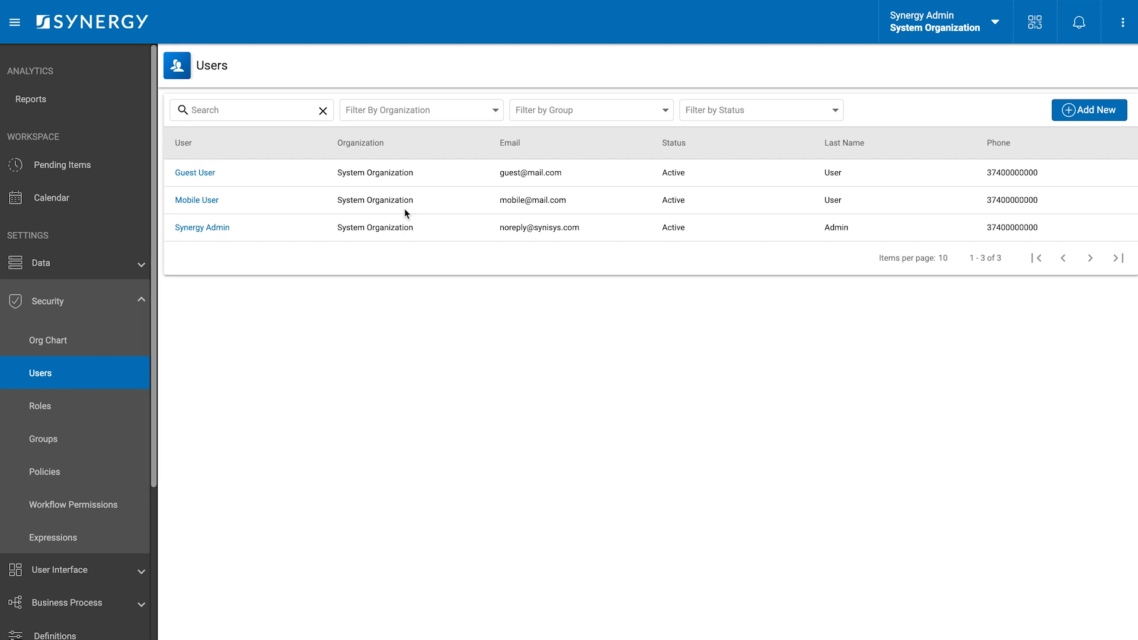
- Start a new user in Head Office, assigned to the Head Office Complaint Managers Group
left_click(1091, 114)
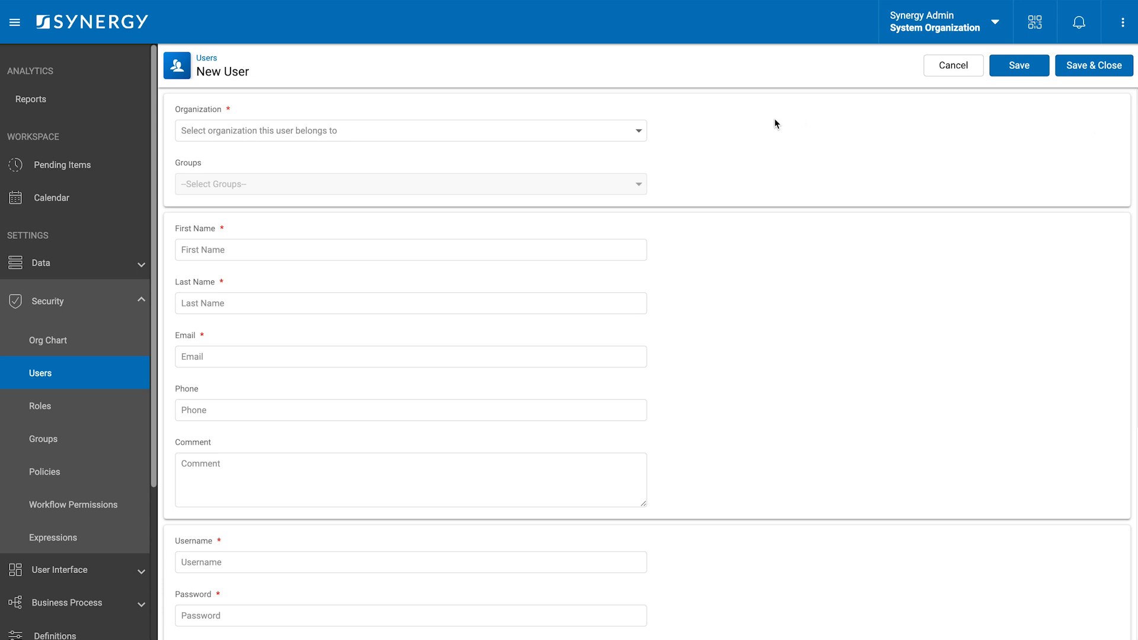
left_click(579, 138)
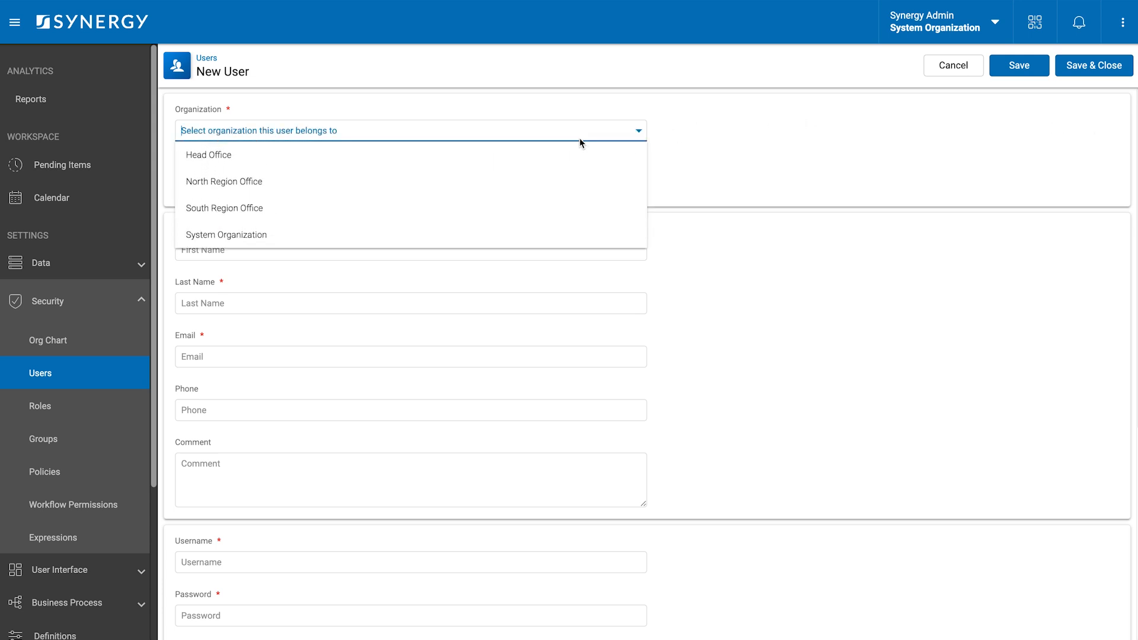
left_click(532, 156)
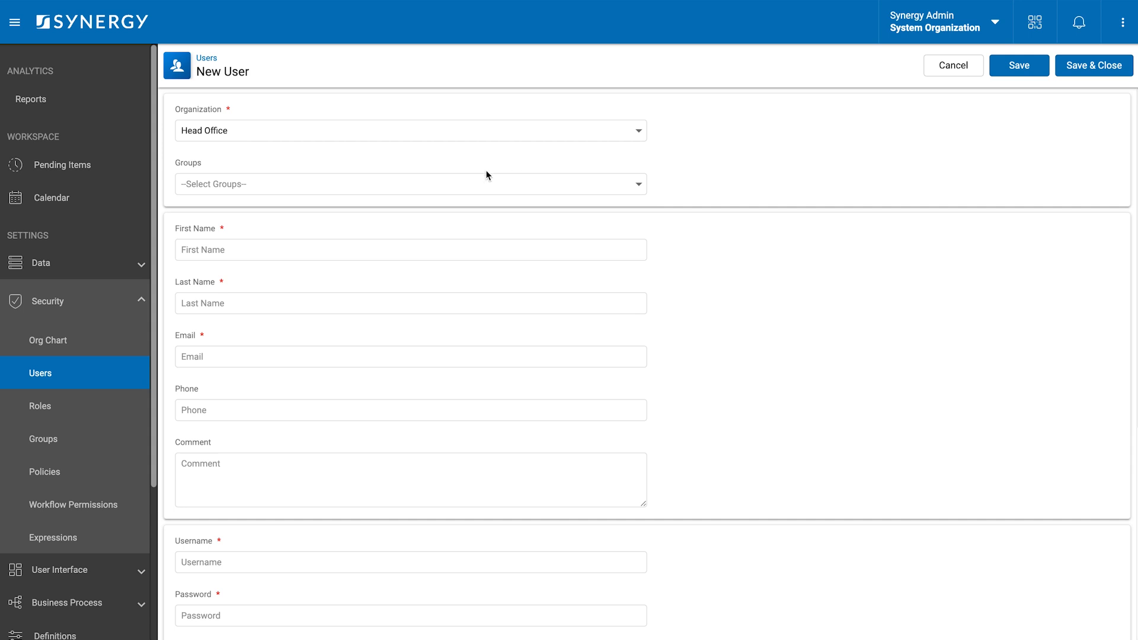
left_click(462, 184)
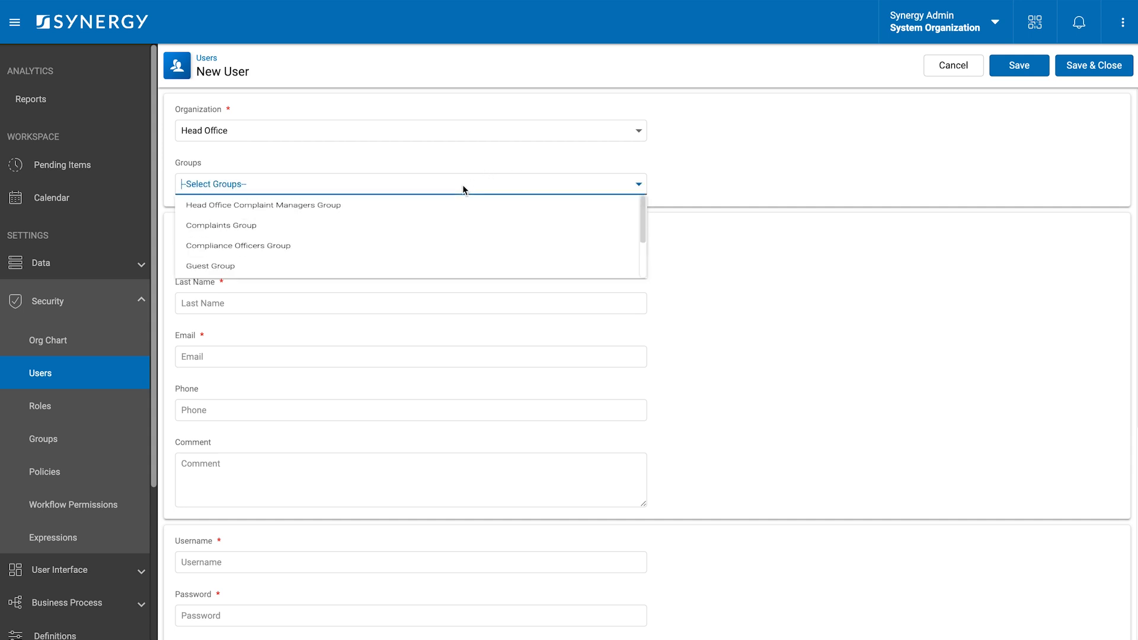
left_click(402, 217)
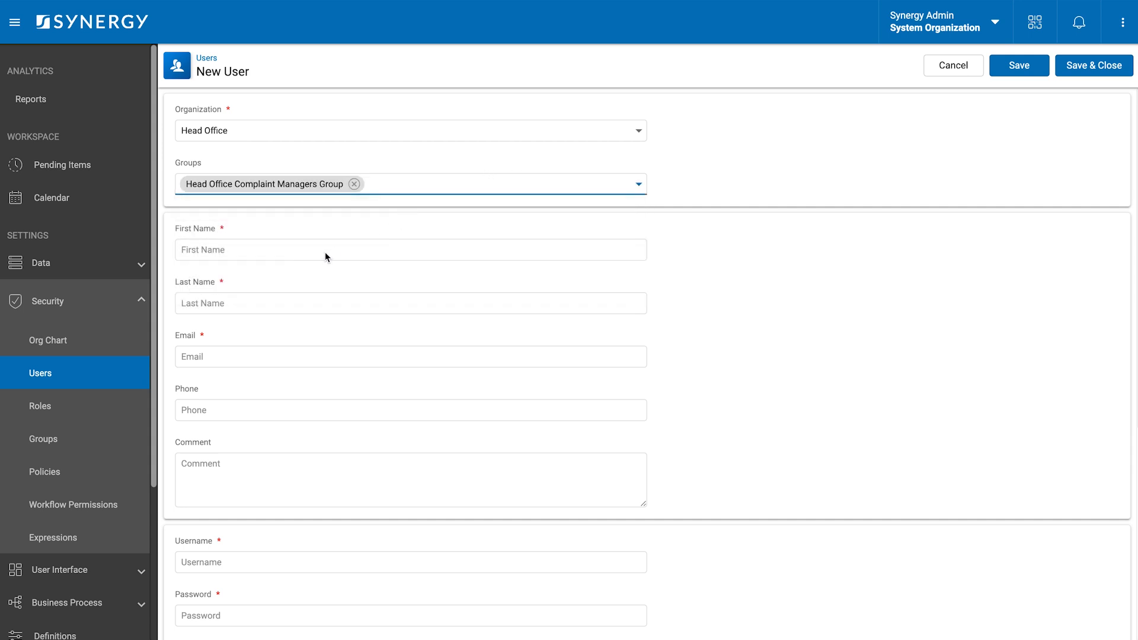
- Fill in the user's first and last name, e-mail, phone number, username and password
left_click(324, 251)
type("John")
left_click(295, 313)
type("Doe")
left_click(255, 355)
type("john.doe")
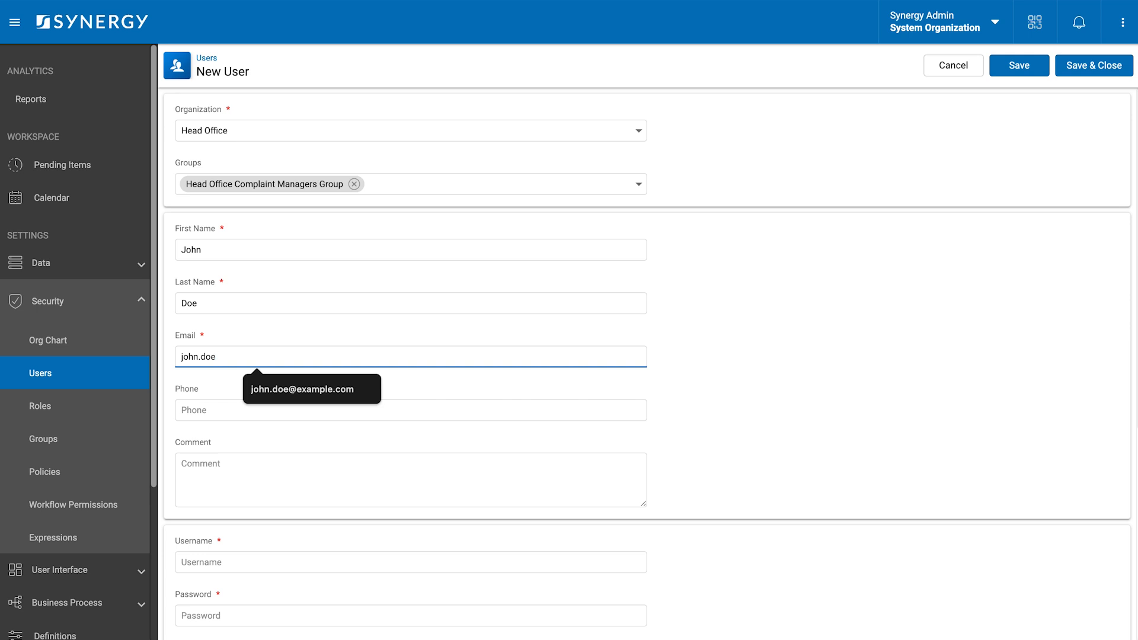
type("@example.com")
left_click(236, 411)
type("(555)123-456")
scroll(247, 460, "down", 2)
left_click(237, 482)
type("jdoe")
left_click(215, 537)
type("Password12")
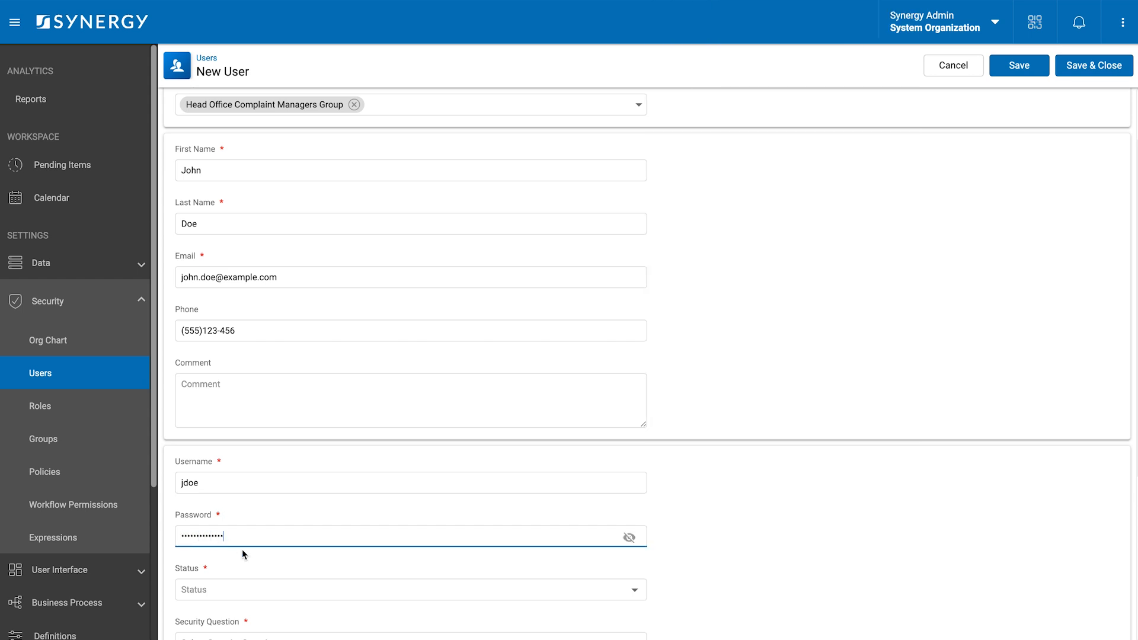
- Set the account status to Active and answer the primary school security question
scroll(242, 551, "down", 1)
left_click(245, 520)
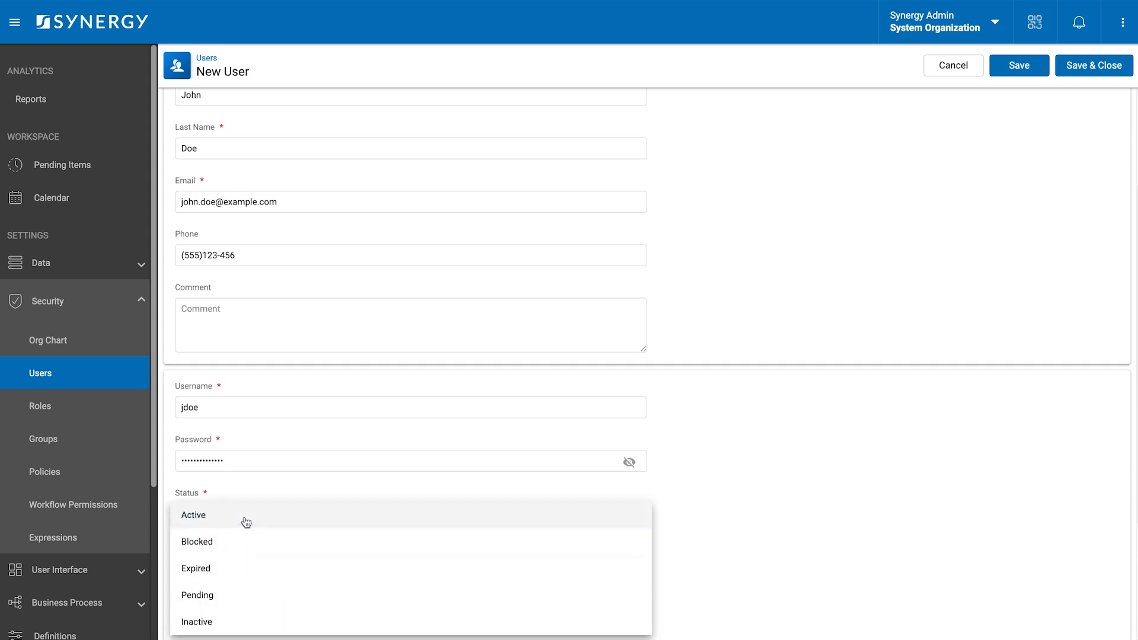
left_click(246, 519)
scroll(238, 519, "down", 1)
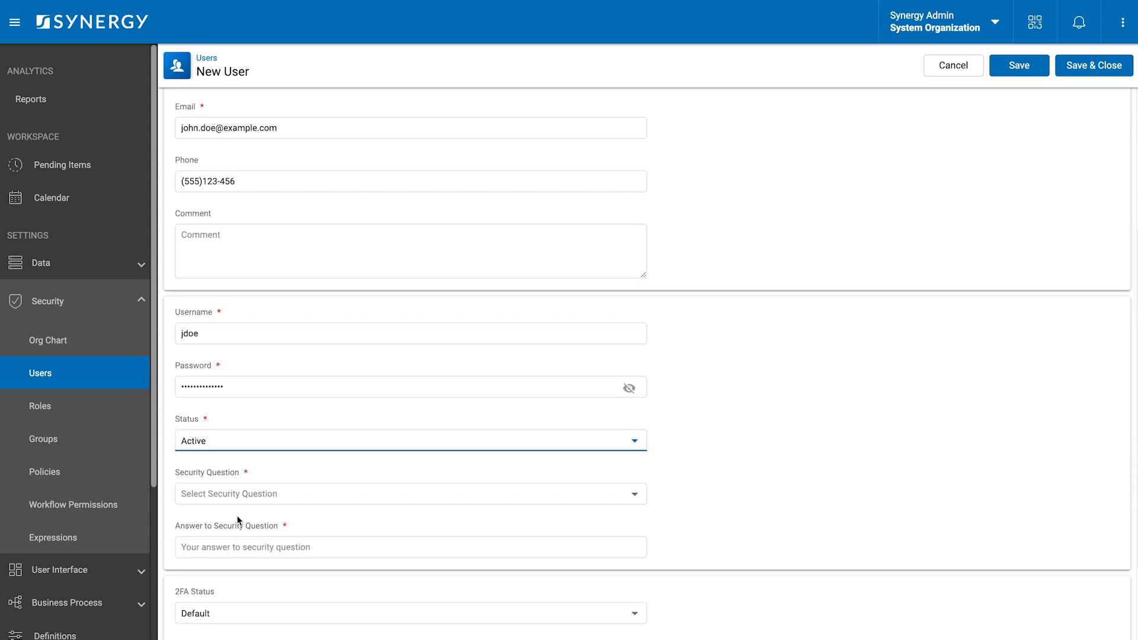
left_click(249, 495)
left_click(266, 386)
left_click(203, 551)
type("s")
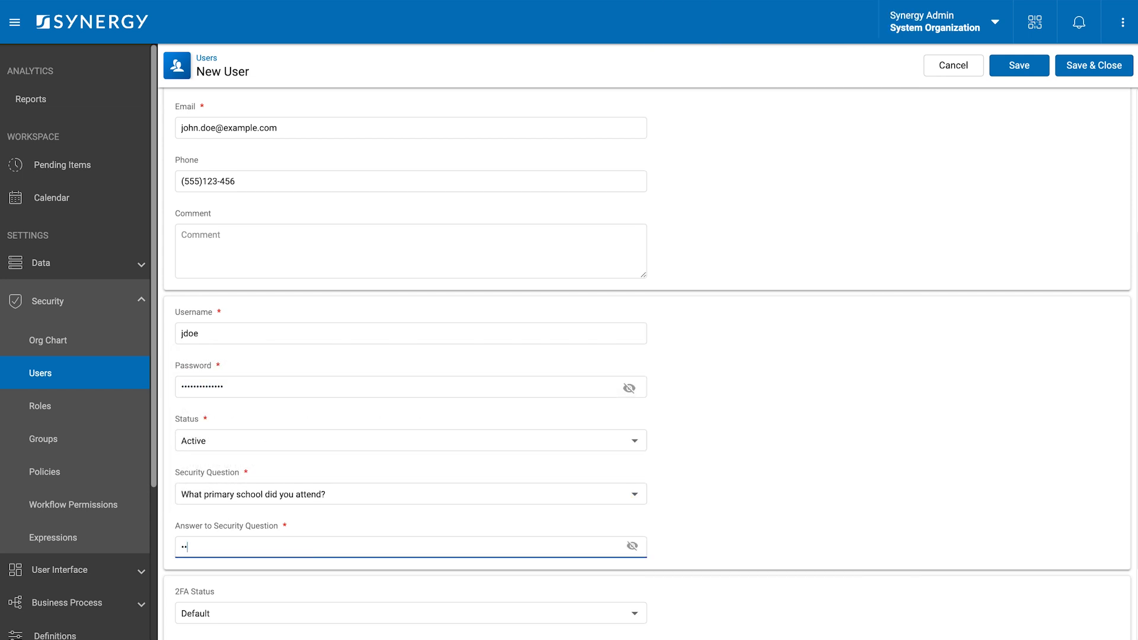
type("•••")
- Enable two-factor authentication via SMS and save the user
scroll(221, 546, "down", 2)
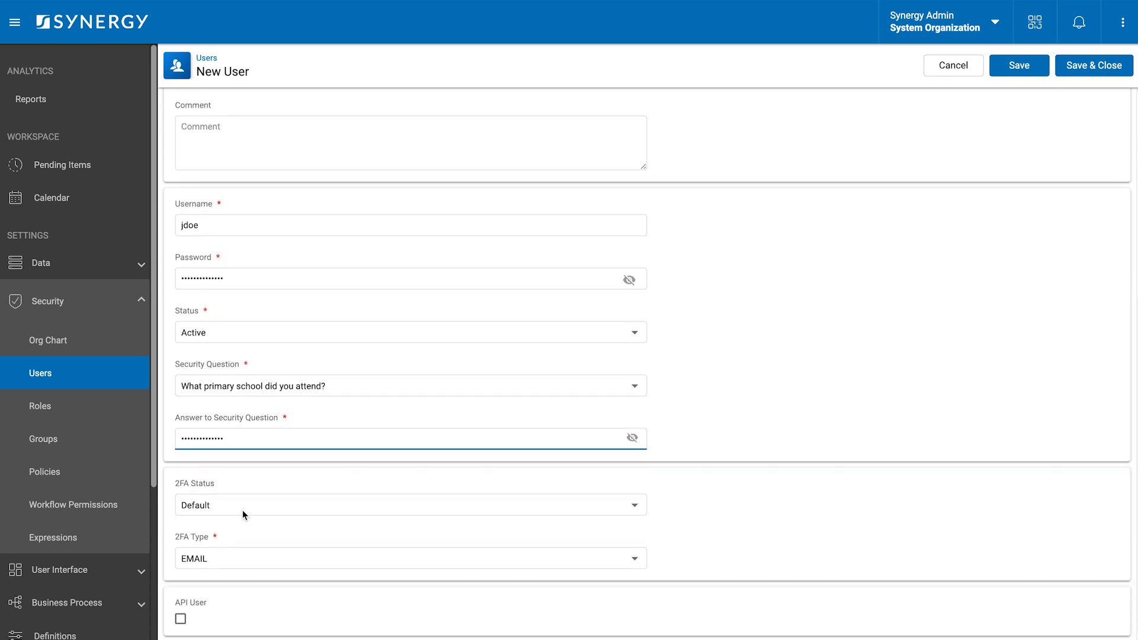
left_click(246, 509)
left_click(229, 531)
left_click(219, 557)
left_click(223, 536)
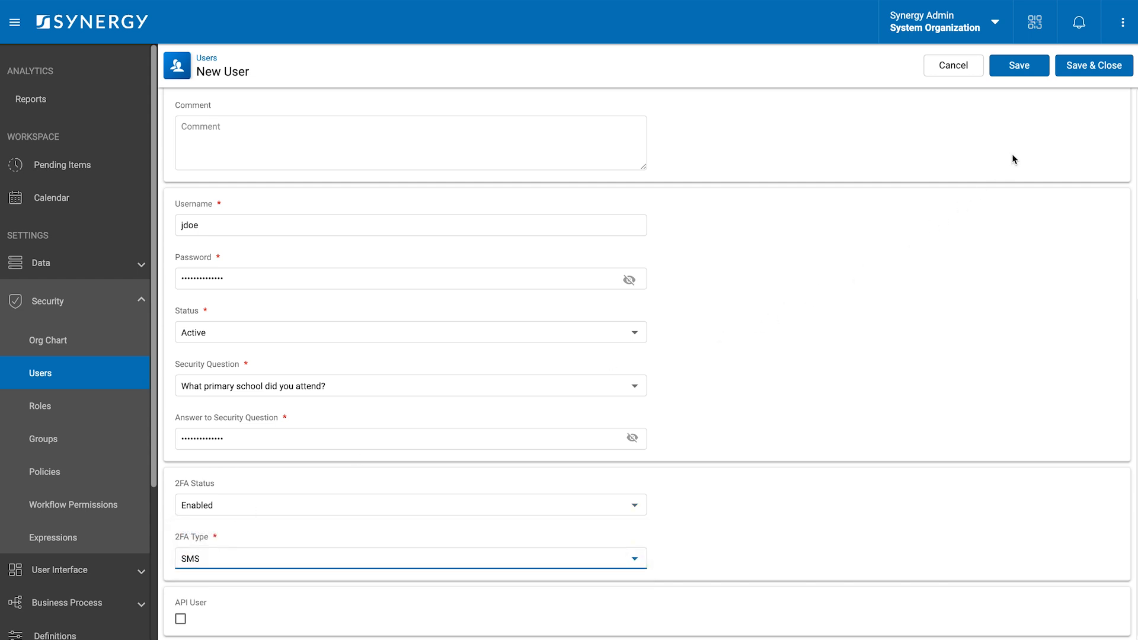
left_click(1094, 67)
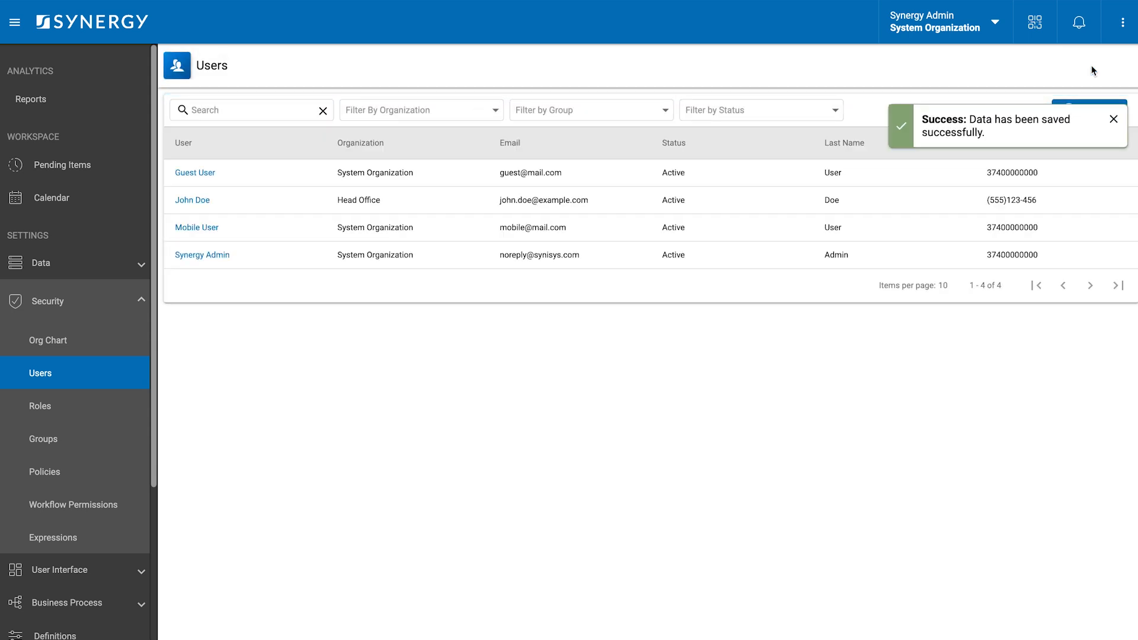
- Start a new user in North Region Office, in the North Region Office Complaint Managers Group
left_click(1072, 111)
left_click(382, 131)
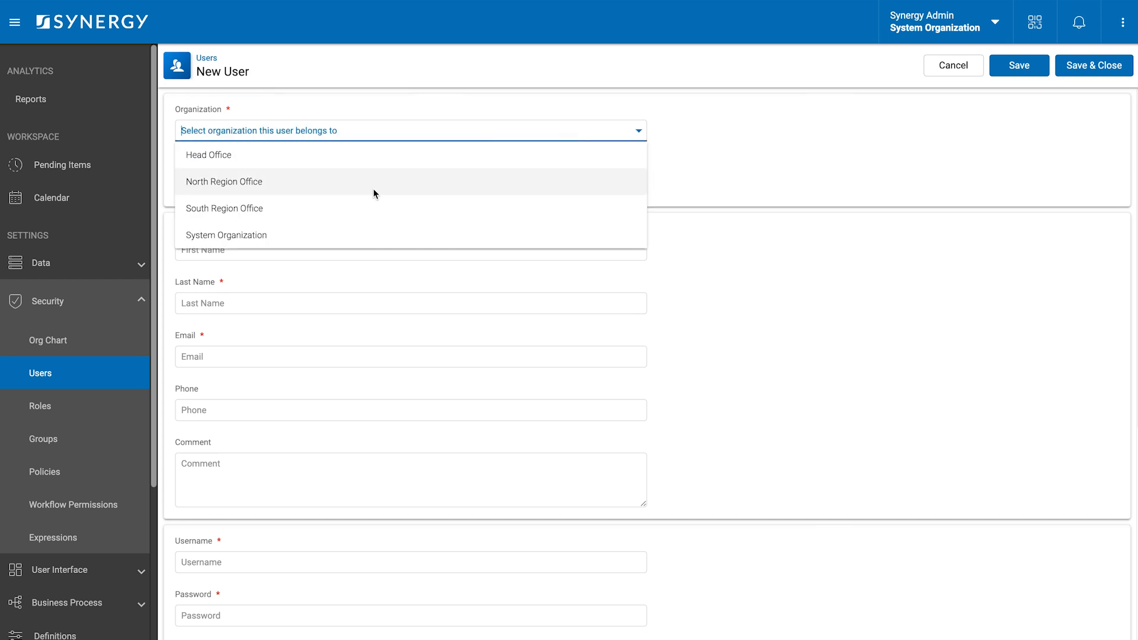
left_click(356, 183)
left_click(284, 185)
left_click(255, 207)
- Fill in the North Region user's first and last name, e-mail, phone, username and password
left_click(255, 249)
type("Jane")
key("Tab")
type("Smith")
key("Tab")
type("jane.smith@example.com")
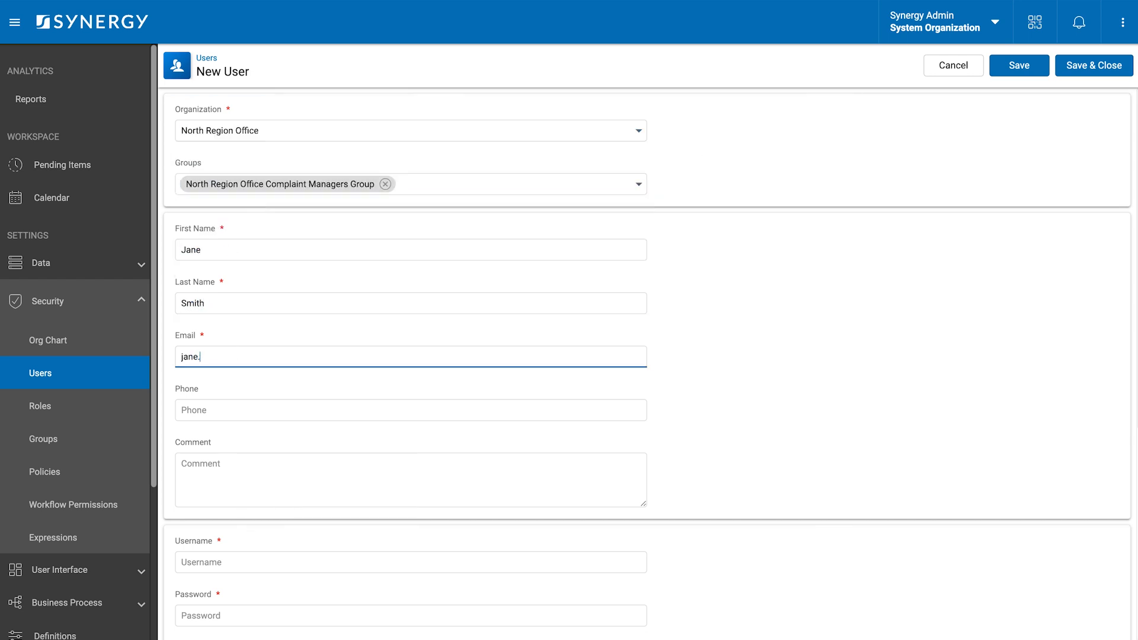
left_click(232, 412)
type("(555)456-789")
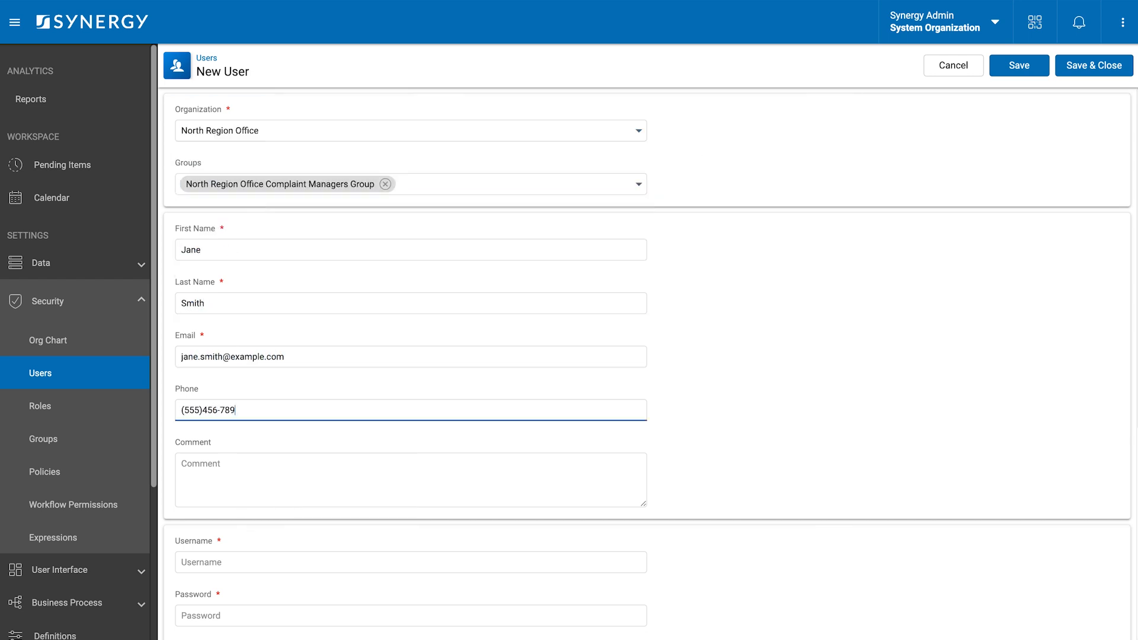
key("Tab")
key("Tab")
type("jsmith")
key("Tab")
type("•••••••••")
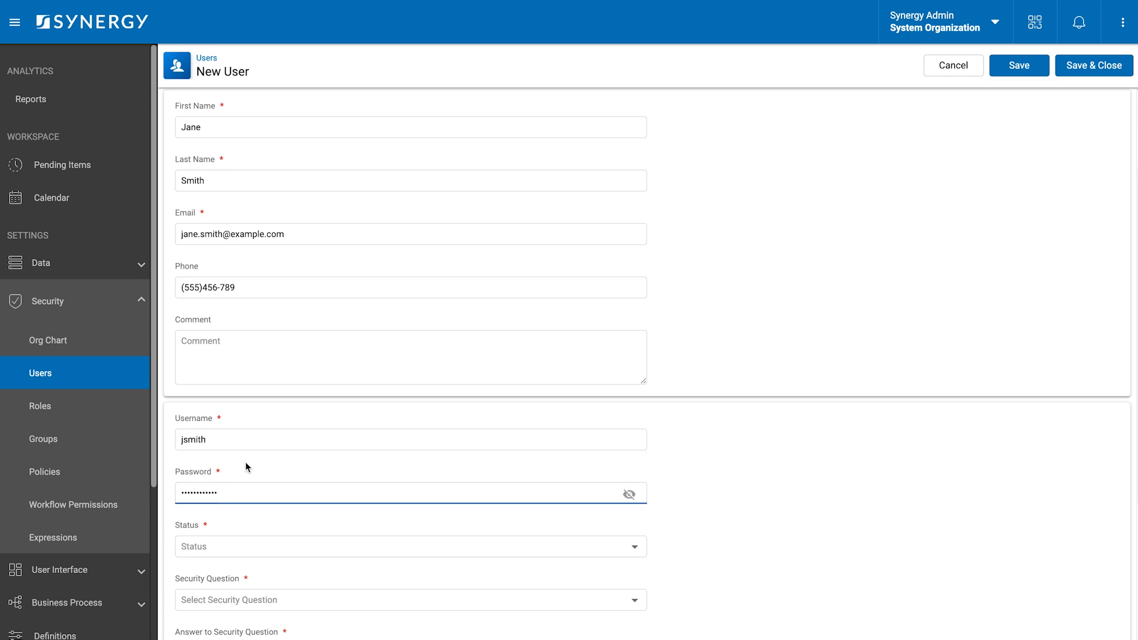
- Make the user Active with the grandmother's maiden name security question, SMS 2FA enabled, and save
scroll(245, 467, "down", 2)
left_click(245, 466)
left_click(227, 507)
left_click(225, 517)
left_click(221, 469)
left_click(208, 573)
type("•••••••••••••••••")
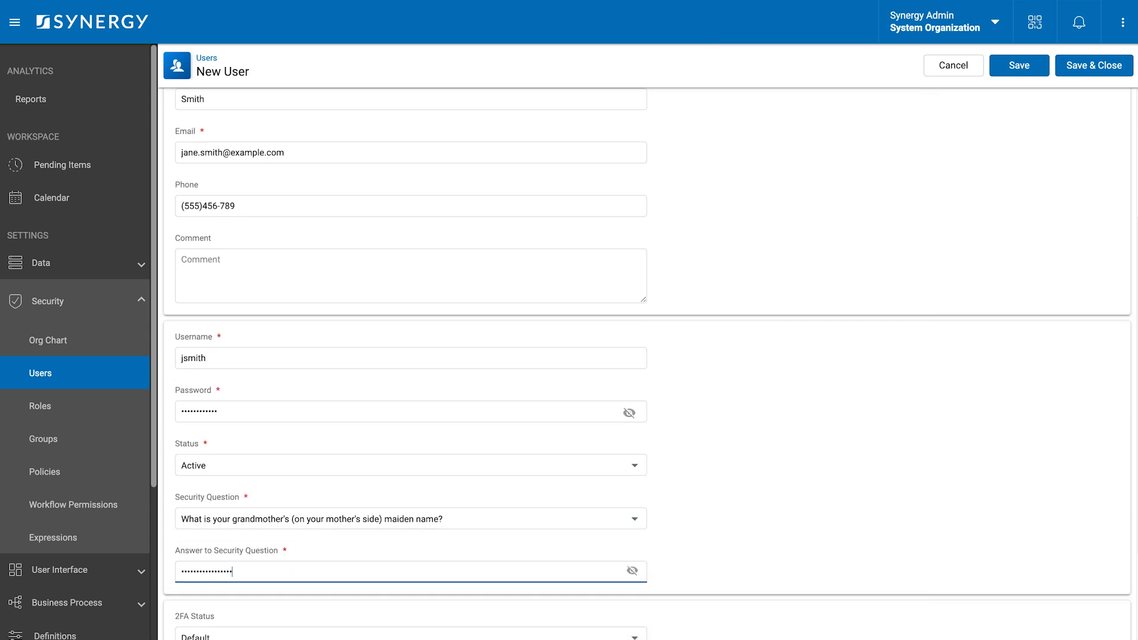
scroll(221, 533, "down", 2)
left_click(223, 501)
left_click(223, 526)
left_click(223, 552)
left_click(223, 532)
left_click(1088, 70)
- Create a South Region Office user, entering the user's name, e-mail and phone number
left_click(1054, 106)
left_click(289, 182)
left_click(284, 208)
left_click(255, 250)
left_click(228, 302)
left_click(228, 356)
type("emily.brown@example.com")
left_click(213, 410)
type("(555)321-456")
- Set the South Region user's username and password, status Active, and birth time security question answer
scroll(214, 421, "down", 2)
left_click(207, 473)
left_click(200, 525)
type("•••••••••••••••")
scroll(205, 526, "down", 2)
left_click(237, 464)
left_click(237, 491)
left_click(257, 517)
left_click(252, 439)
left_click(233, 569)
type("••••••••")
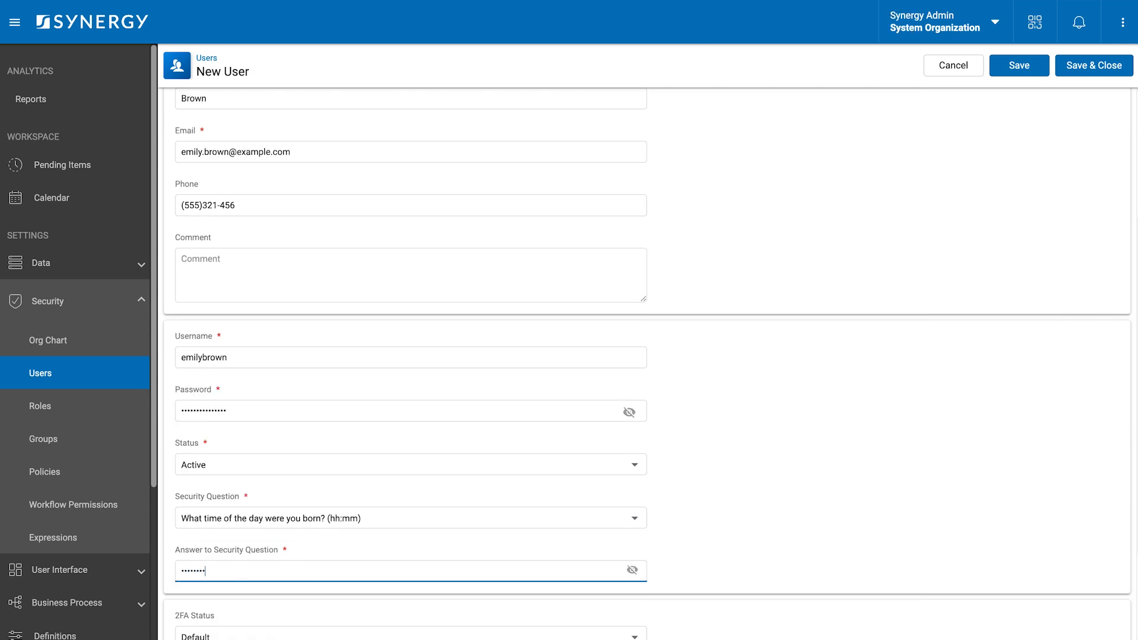
- Enable two-factor authentication for the South Region user and save
scroll(237, 533, "down", 2)
left_click(241, 548)
left_click(241, 567)
left_click(1093, 65)
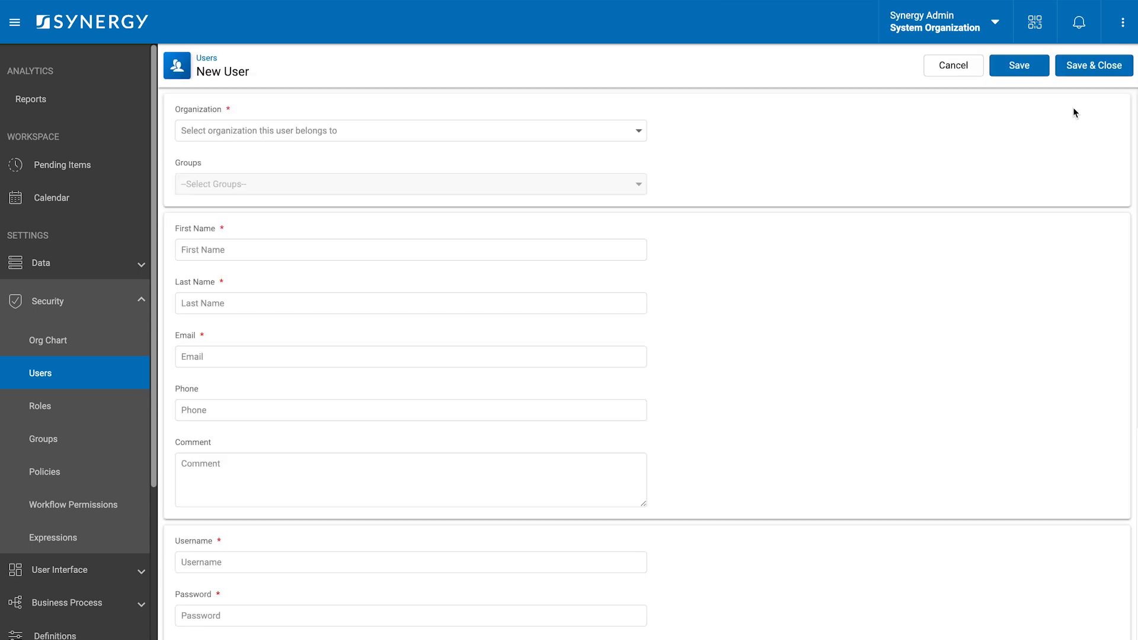
- Create a Head Office user in the Complaints Group with name, e-mail and phone details
left_click(409, 131)
left_click(237, 155)
left_click(413, 184)
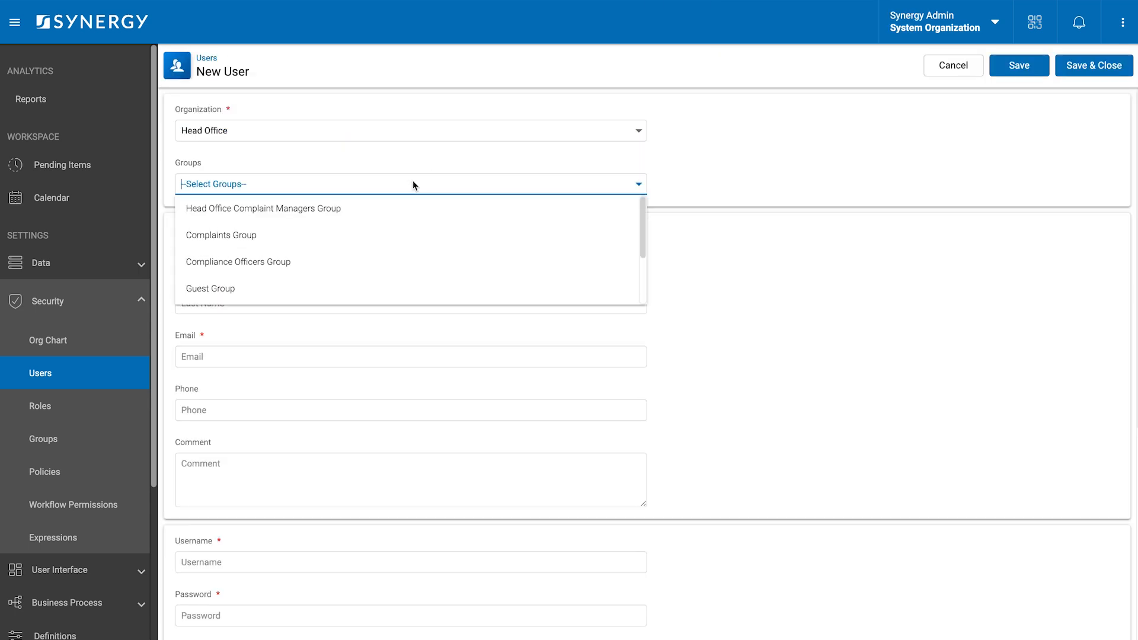
left_click(221, 235)
left_click(231, 250)
left_click(233, 302)
left_click(228, 357)
type("michael.lee@example.com")
left_click(203, 411)
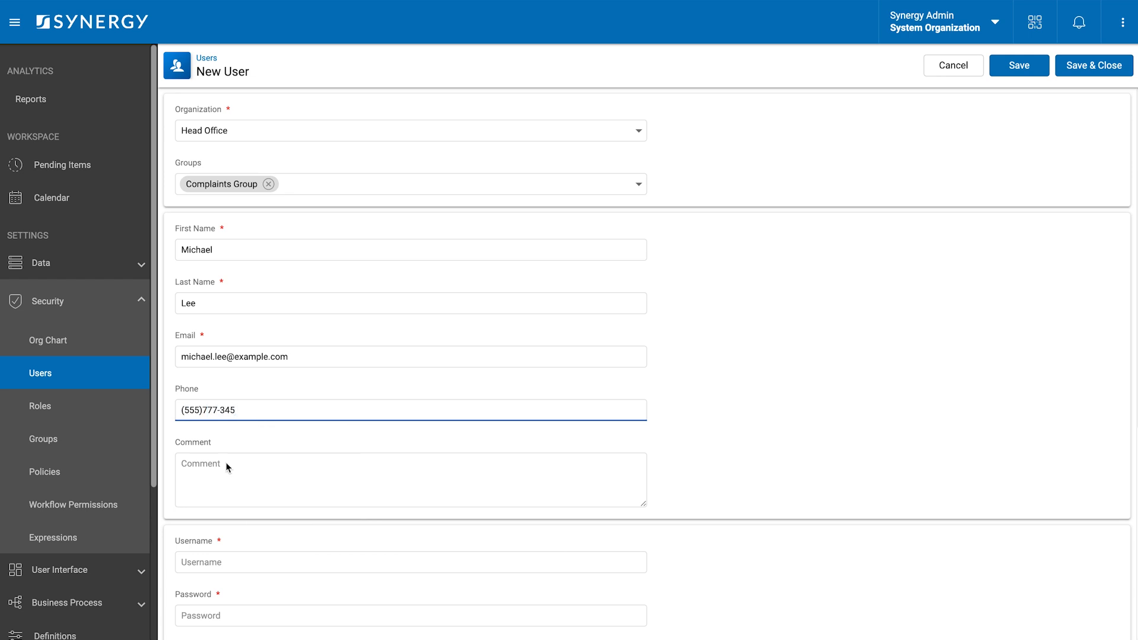
- Give the Complaints Group user a username, password, Active status, security question and SMS 2FA, then save
scroll(228, 466, "down", 2)
left_click(229, 456)
left_click(235, 513)
type("•••••••••••••")
left_click(229, 562)
left_click(230, 587)
scroll(231, 557, "down", 2)
scroll(231, 557, "down", 2)
left_click(222, 500)
left_click(219, 526)
left_click(215, 553)
- Create a Head Office user in the Compliance Officers Group with name, e-mail and phone
left_click(213, 588)
left_click(1094, 65)
left_click(1096, 111)
left_click(440, 130)
left_click(261, 250)
key("Tab")
key("Tab")
type("sarah.johnson@example.com")
left_click(201, 410)
type("(555)")
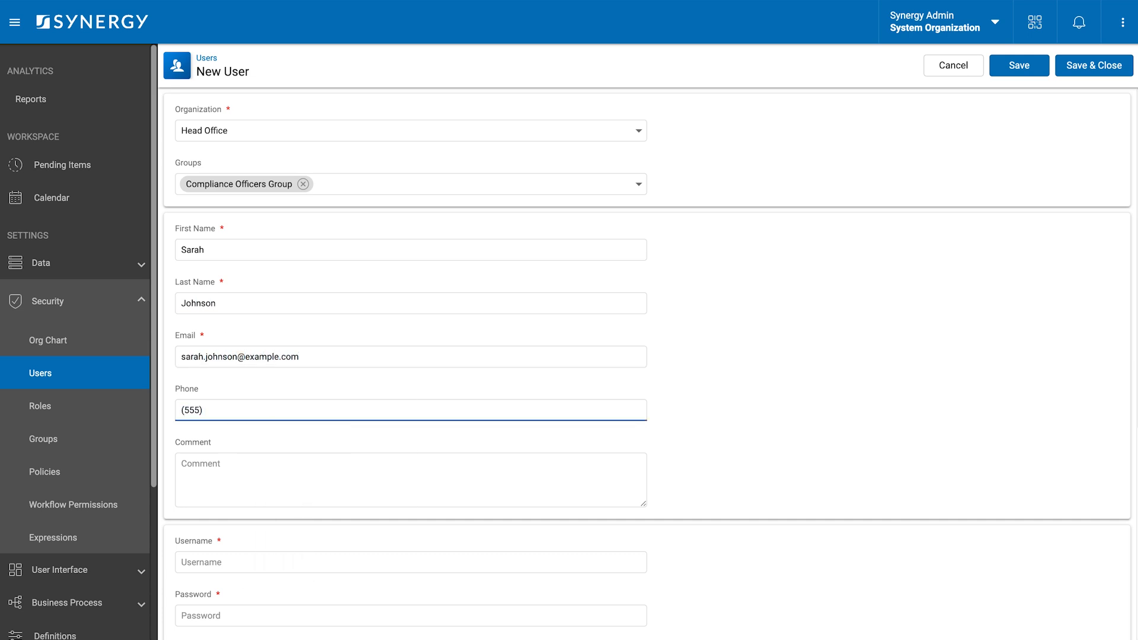
type("446-895")
- Set the Compliance Officers user's username, password, Active status and security question answer
scroll(215, 466, "down", 2)
left_click(216, 465)
left_click(218, 515)
type("•••••••••••••••")
left_click(236, 508)
left_click(236, 529)
left_click(236, 557)
left_click(236, 610)
type("•••••••••••••••")
- Enable SMS two-factor authentication for the Compliance Officers user and save
scroll(231, 557, "down", 3)
left_click(221, 500)
left_click(221, 554)
left_click(221, 535)
left_click(1092, 67)
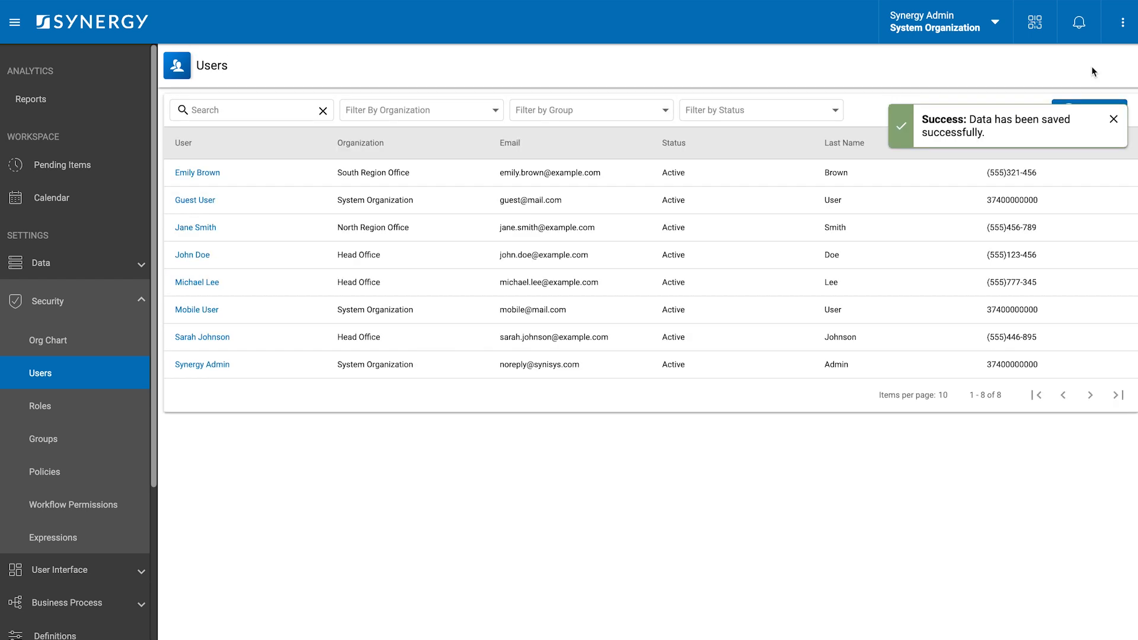